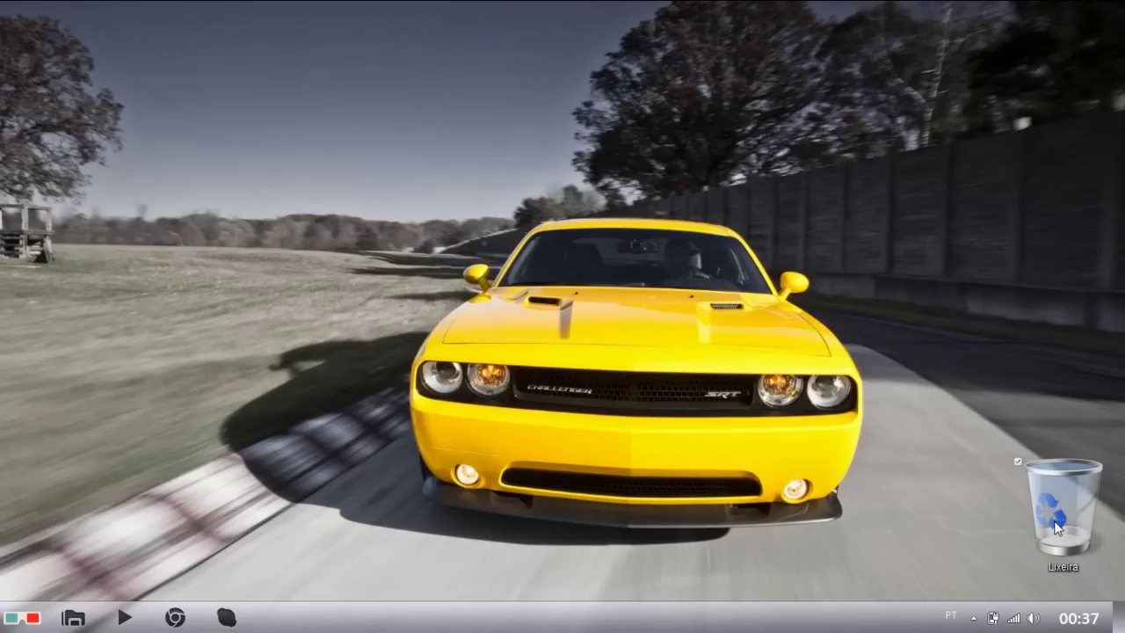
# Open the Windows Registry Editor by running the regedit command.
pyautogui.press('super+r')
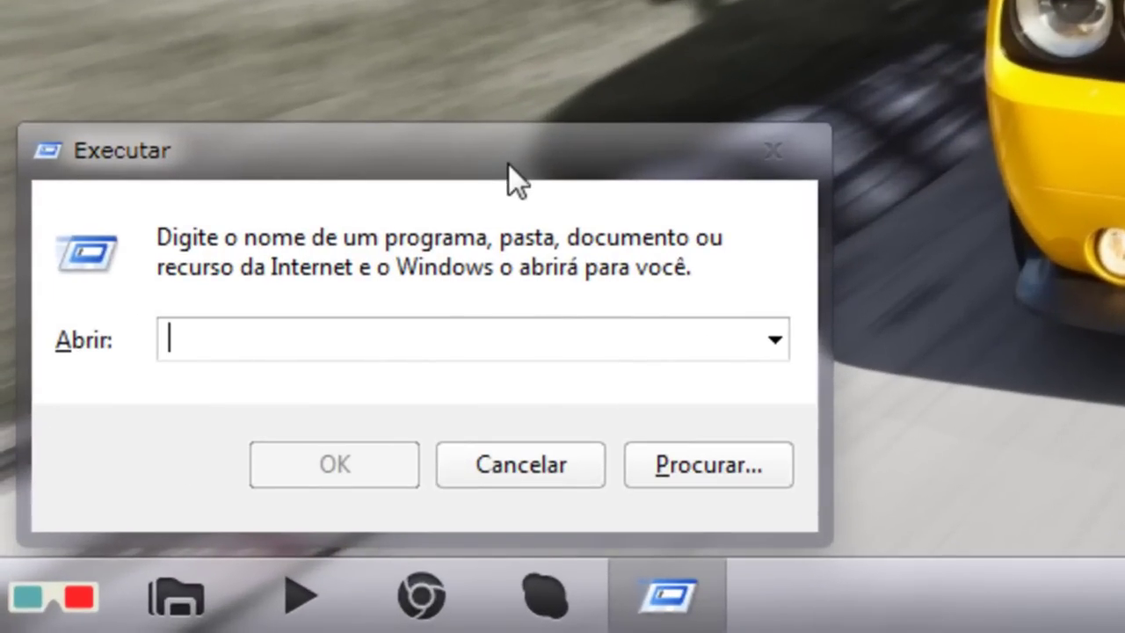
pyautogui.write('regedit')
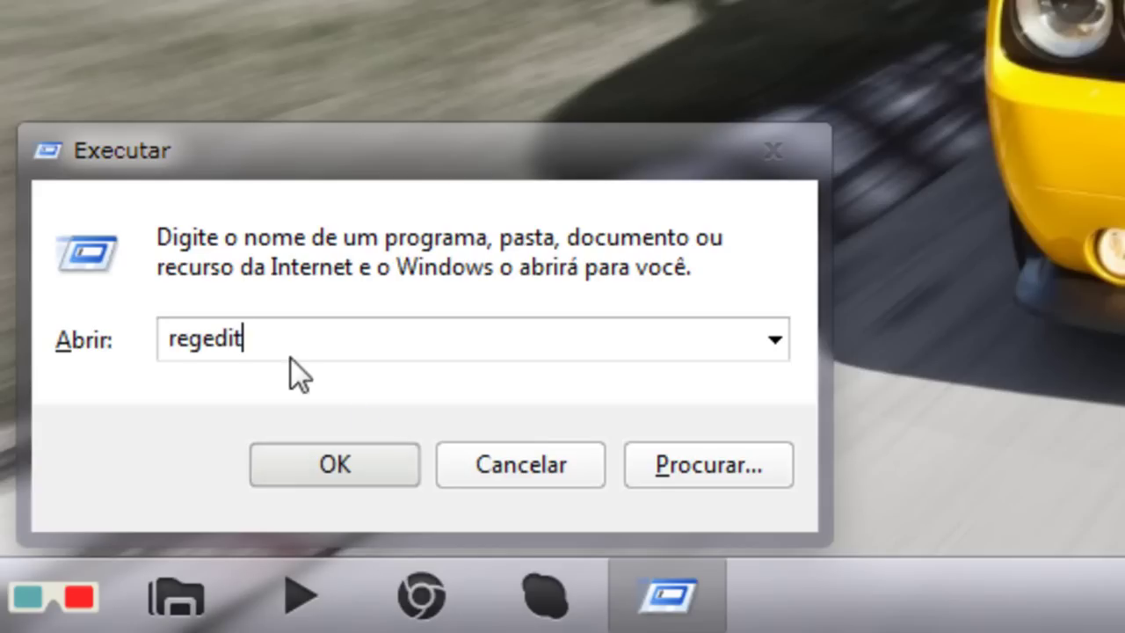
pyautogui.click(338, 485)
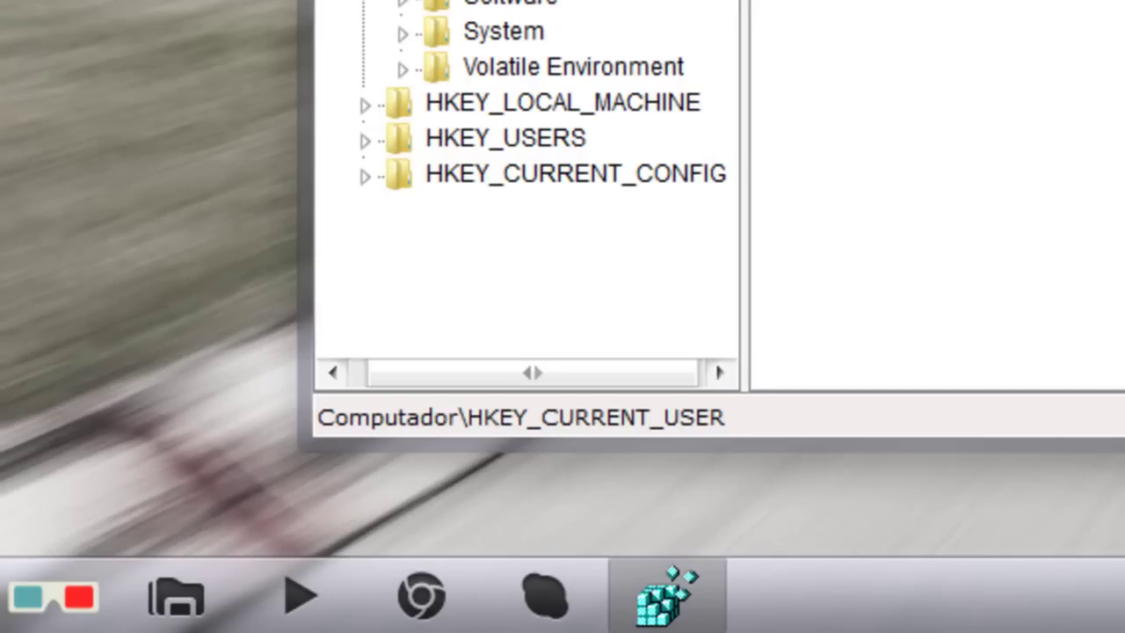
# Expand the HKEY_CURRENT_USER hive and its Software key in the registry tree.
pyautogui.click(155, 204)
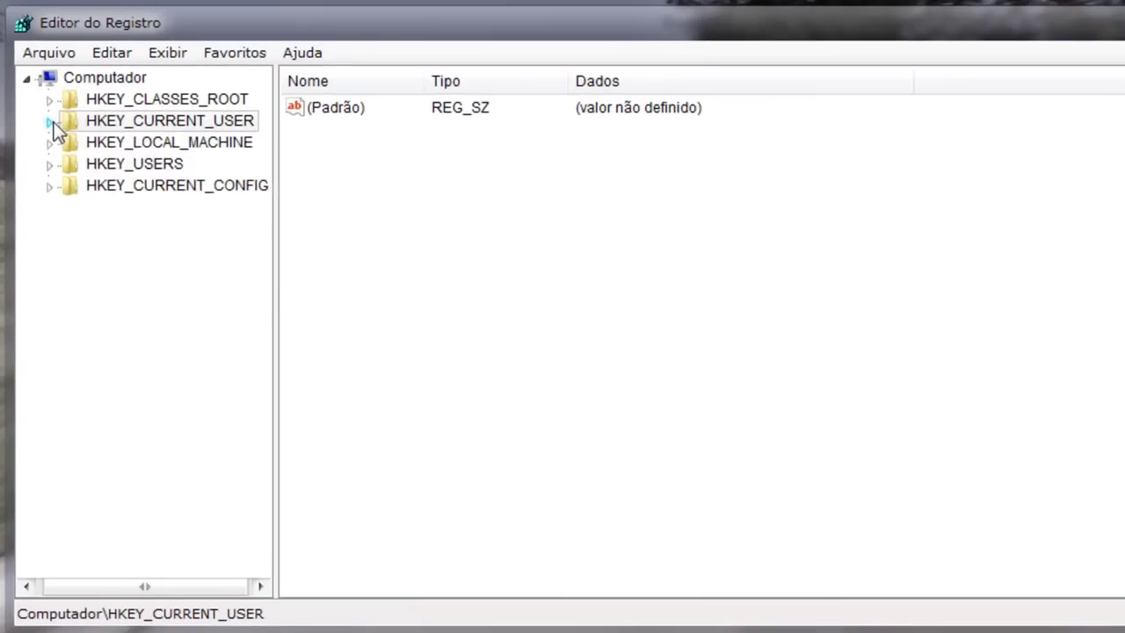
pyautogui.click(155, 204)
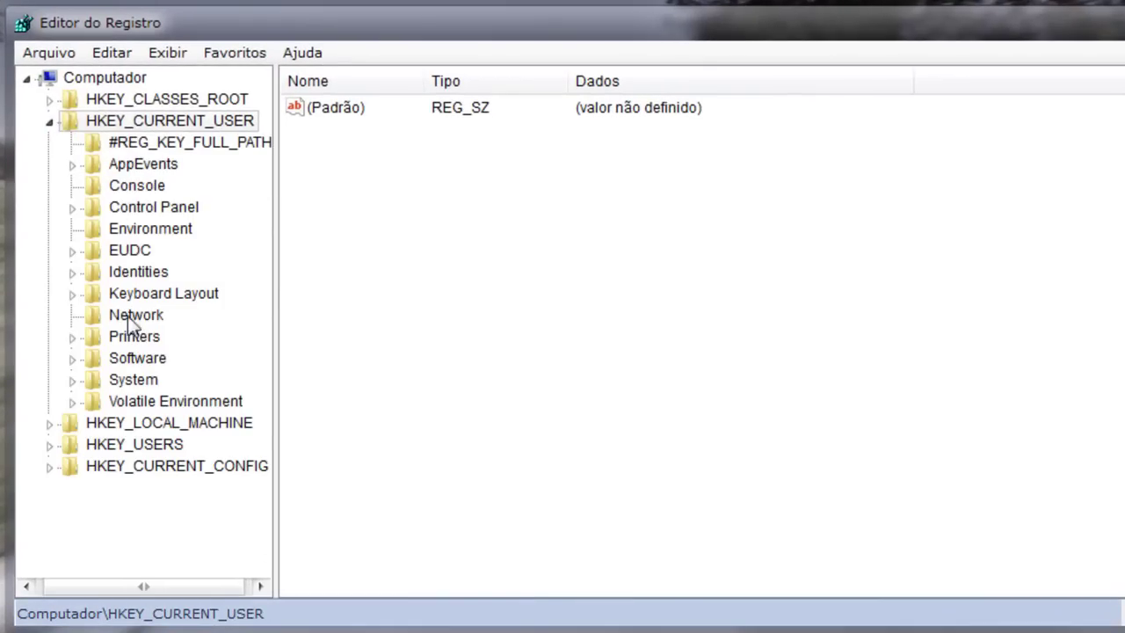
pyautogui.click(144, 361)
pyautogui.click(73, 359)
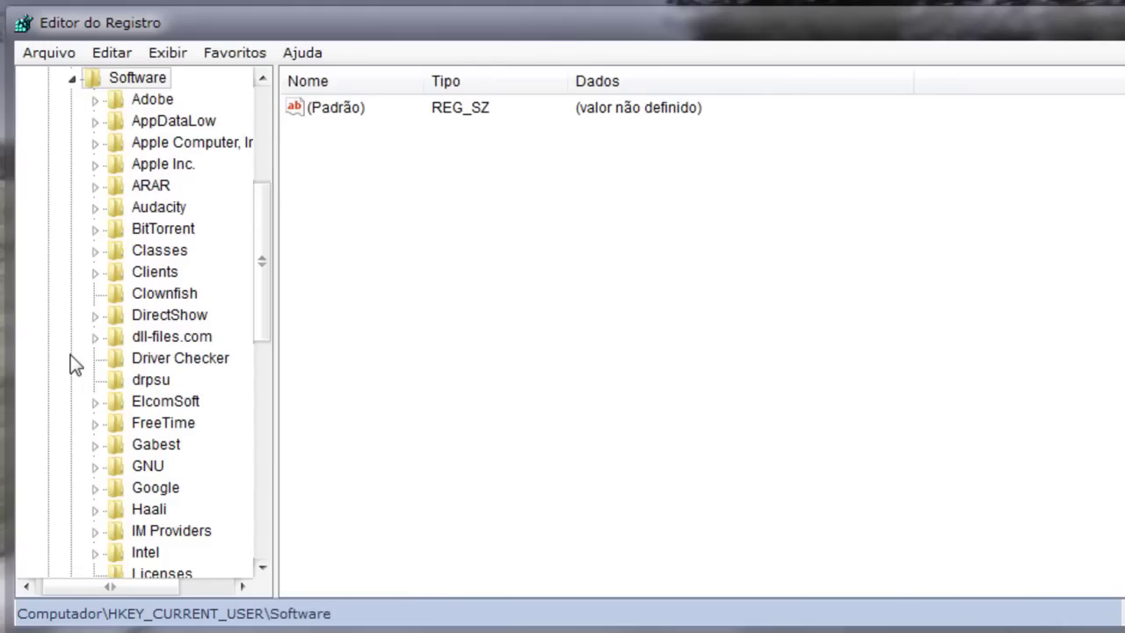
# Select and expand the Microsoft key under HKEY_CURRENT_USER\Software.
pyautogui.scroll(-10, 75, 365)
pyautogui.scroll(2, 131, 377)
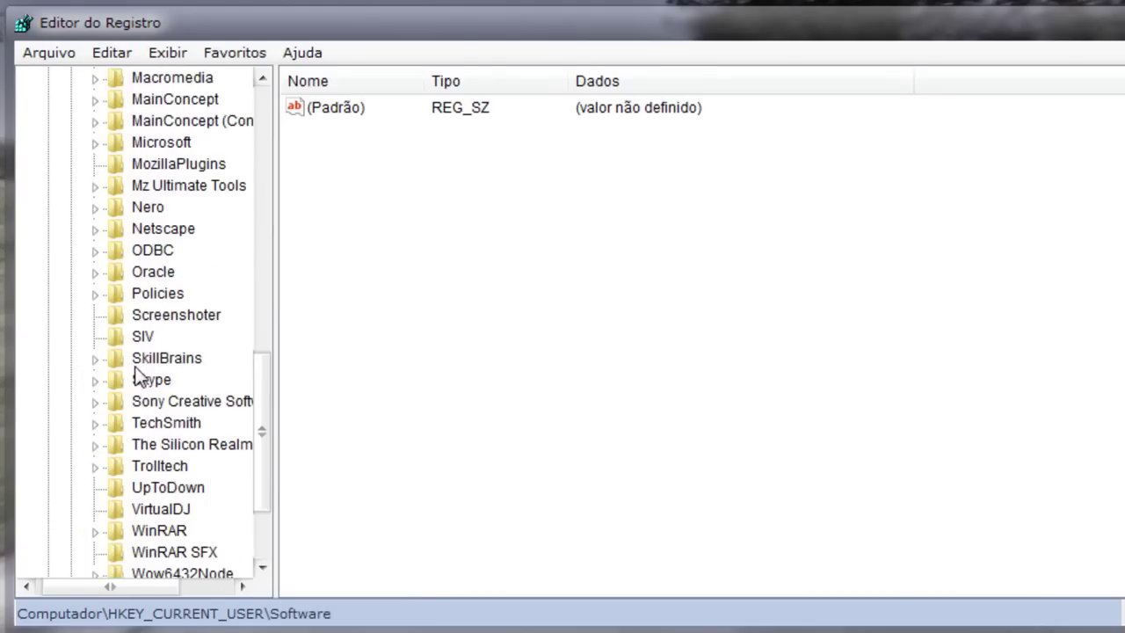
pyautogui.scroll(1, 139, 376)
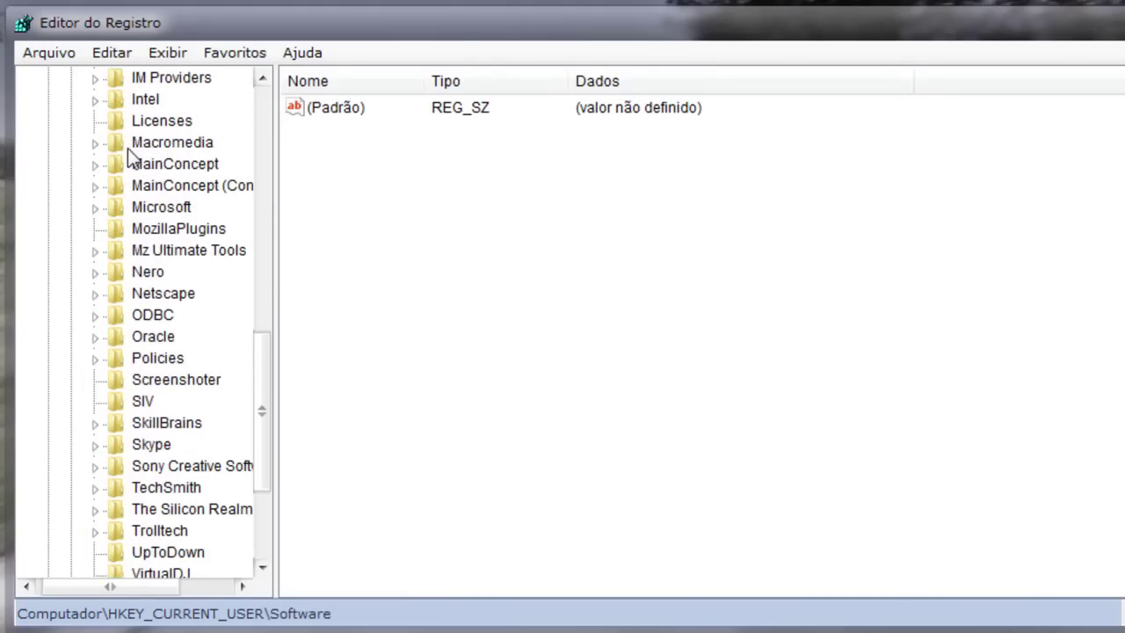
pyautogui.click(132, 208)
pyautogui.click(95, 208)
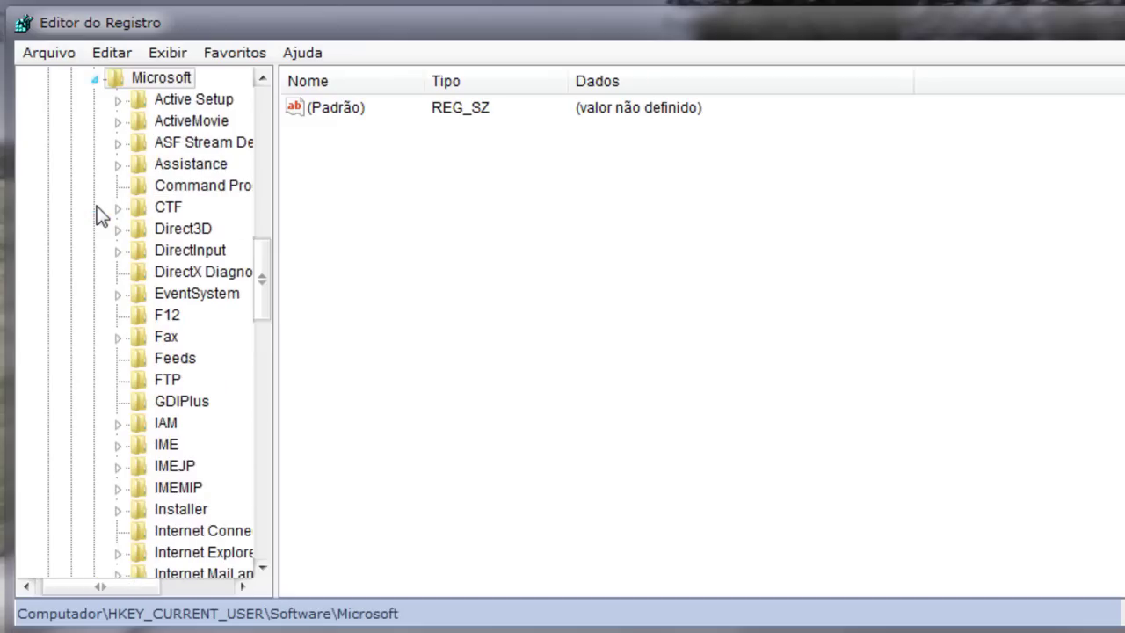
# Widen the registry tree area so that the long key names under Microsoft fit.
pyautogui.scroll(-1, 140, 196)
pyautogui.scroll(-8, 140, 196)
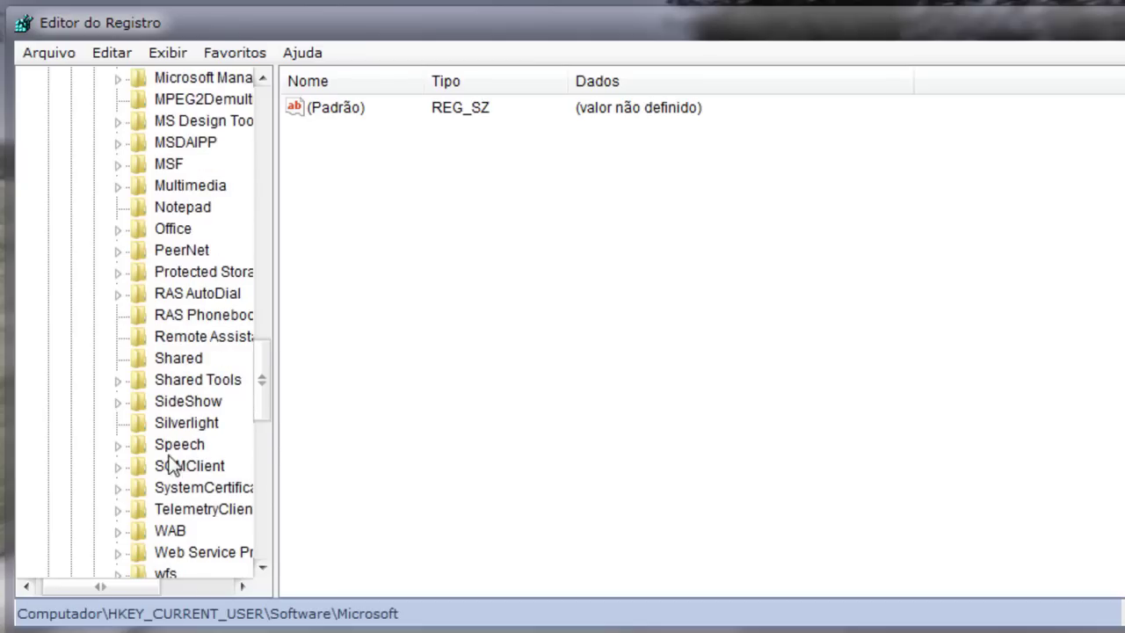
pyautogui.scroll(-1, 183, 295)
pyautogui.scroll(9, 170, 400)
pyautogui.scroll(3, 211, 352)
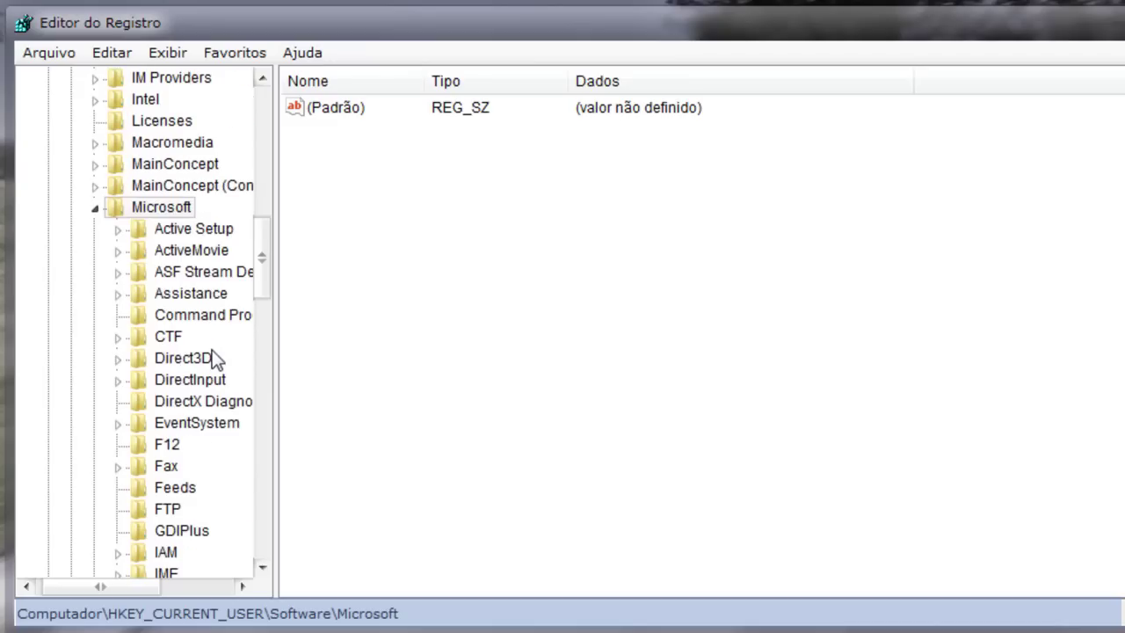
pyautogui.scroll(-2, 209, 341)
pyautogui.scroll(1, 207, 338)
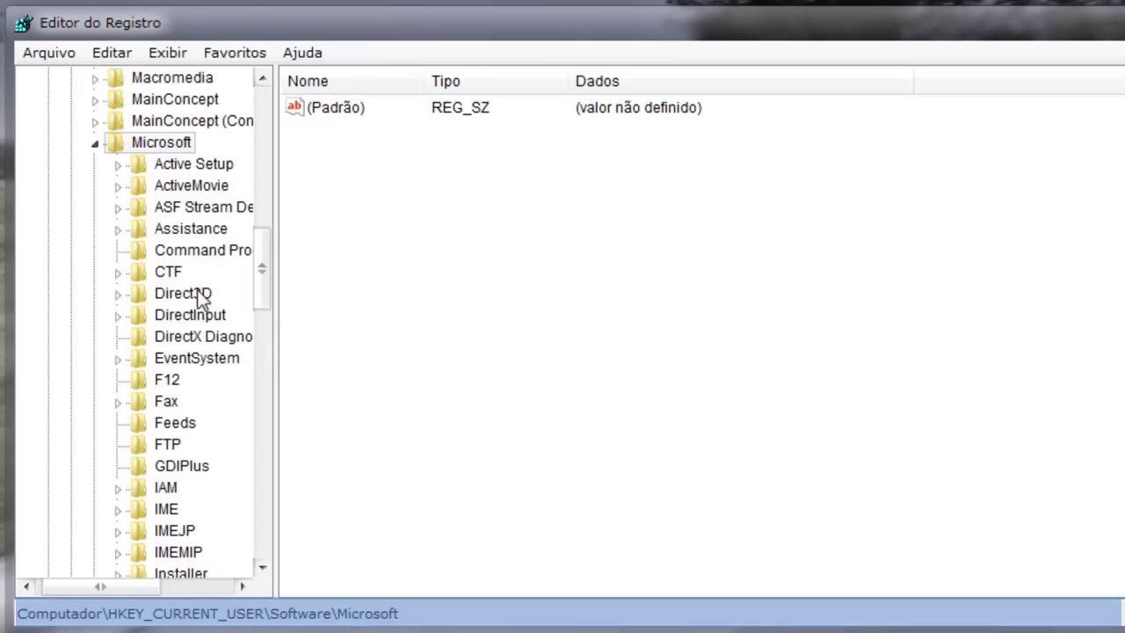
pyautogui.moveTo(274, 273); pyautogui.dragTo(366, 283)
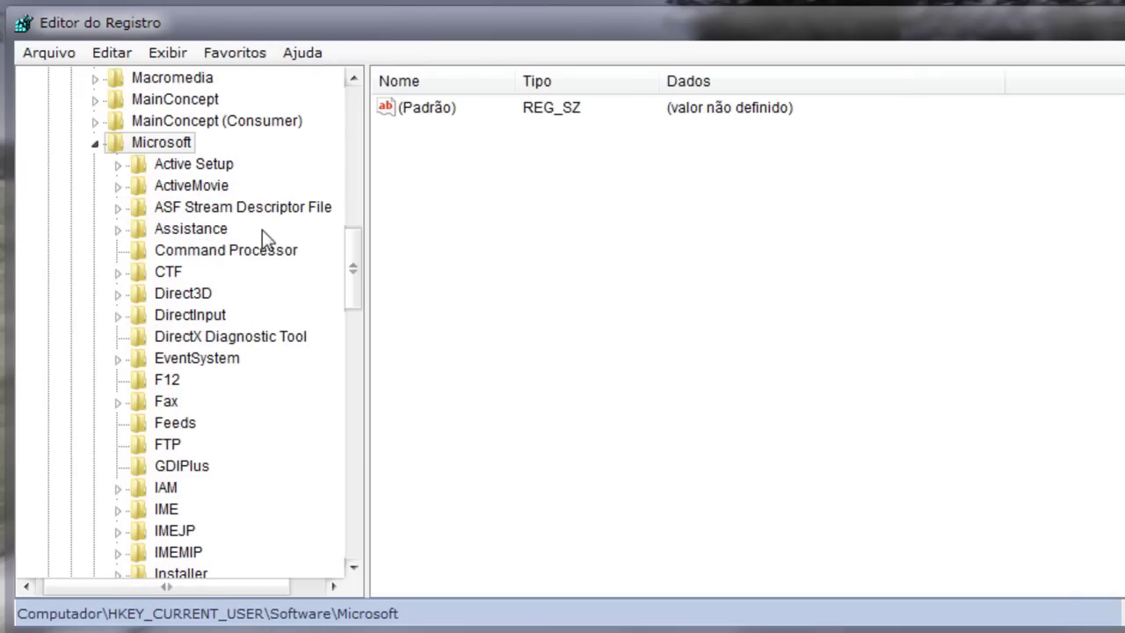
# Expand the Windows key under Microsoft and its CurrentVersion subkey.
pyautogui.scroll(-10, 290, 307)
pyautogui.scroll(-7, 192, 386)
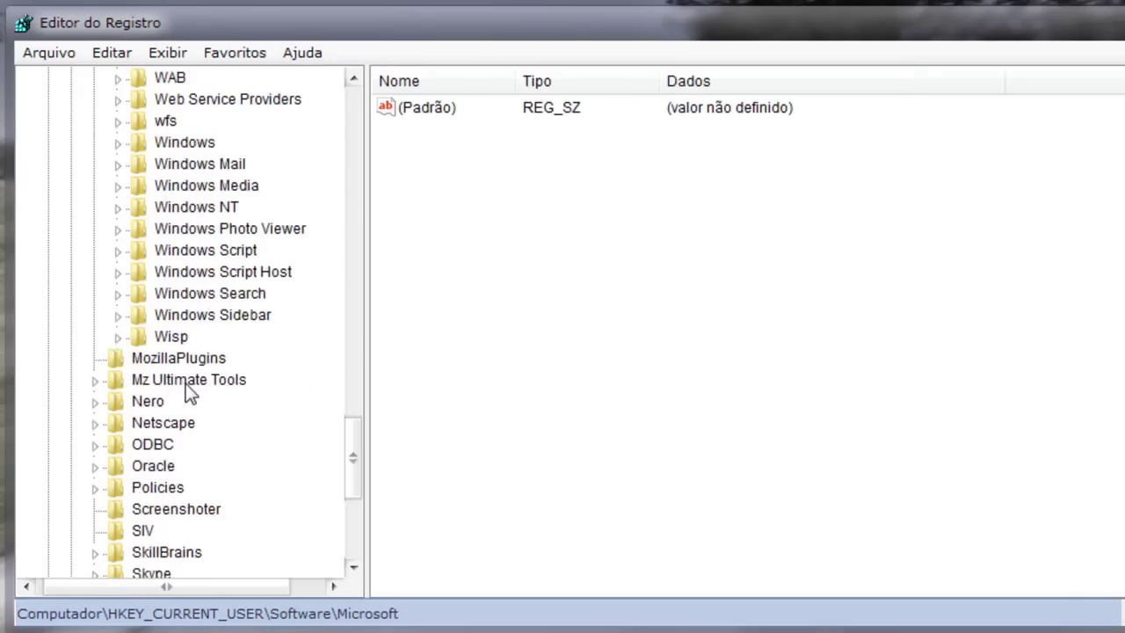
pyautogui.scroll(1, 181, 369)
pyautogui.click(163, 208)
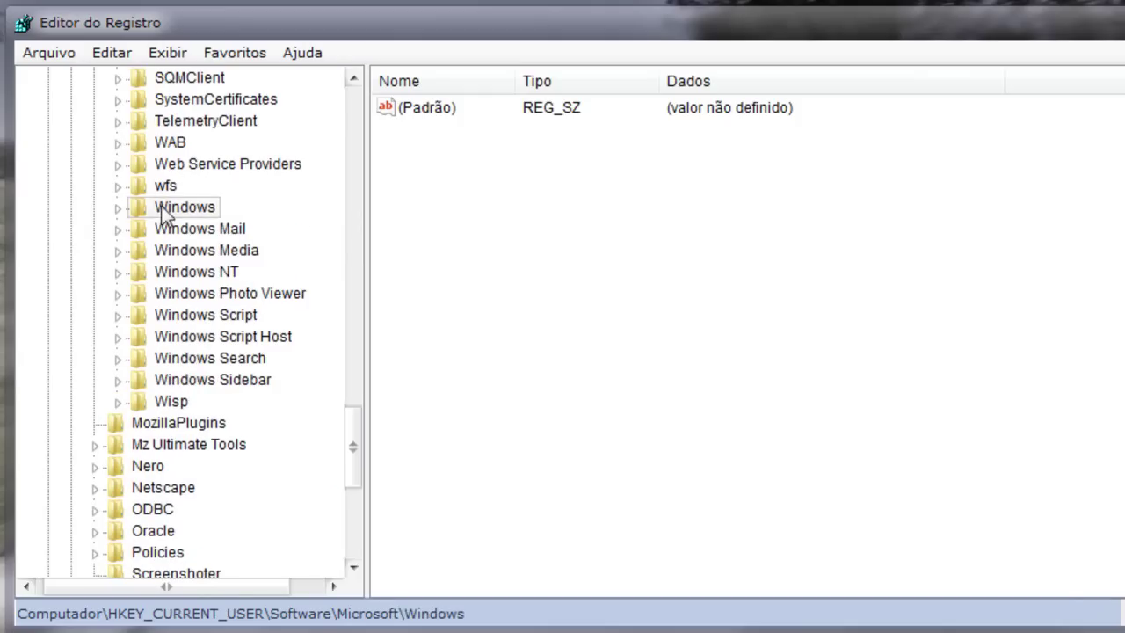
pyautogui.click(119, 210)
pyautogui.click(180, 232)
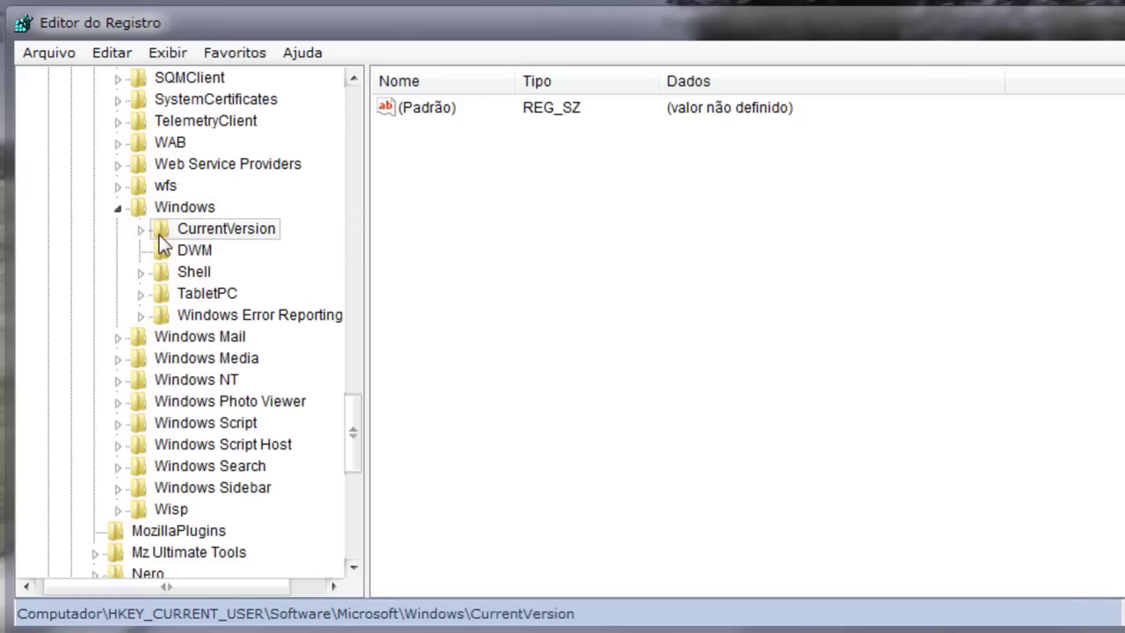
pyautogui.click(141, 231)
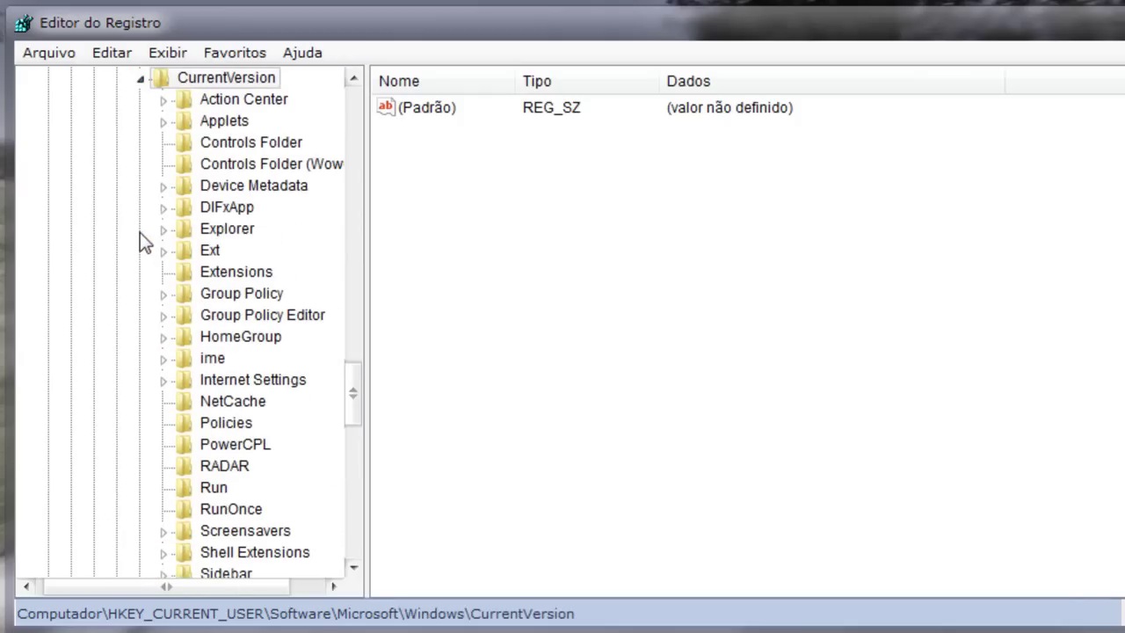
# Examine the startup entries in the Run and RunOnce keys under HKEY_CURRENT_USER's CurrentVersion.
pyautogui.scroll(-4, 176, 230)
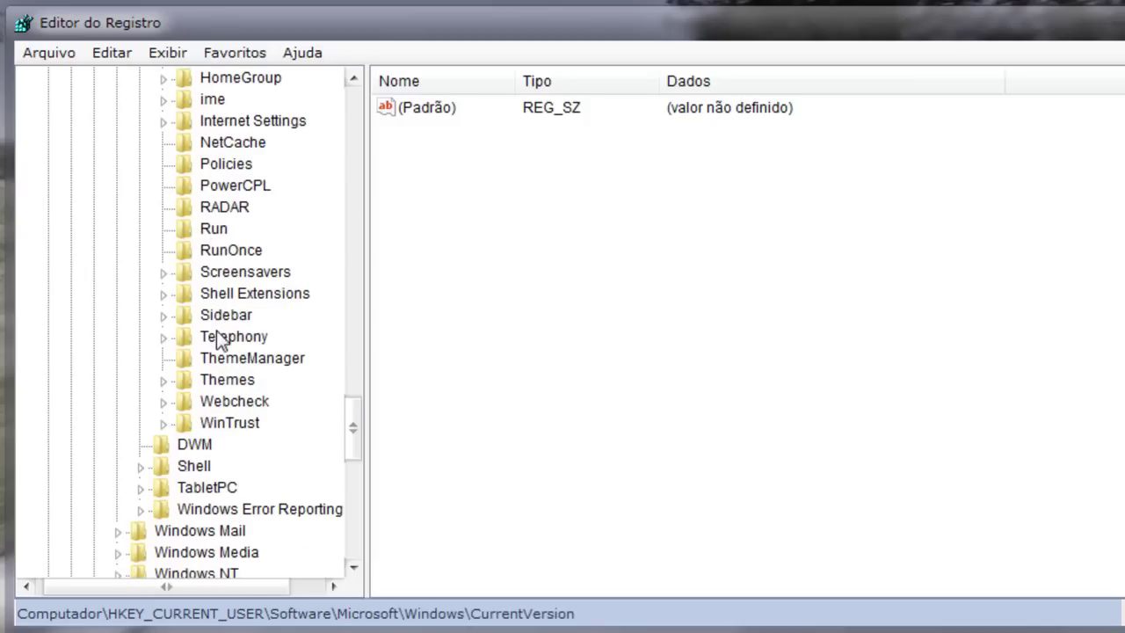
pyautogui.scroll(2, 216, 334)
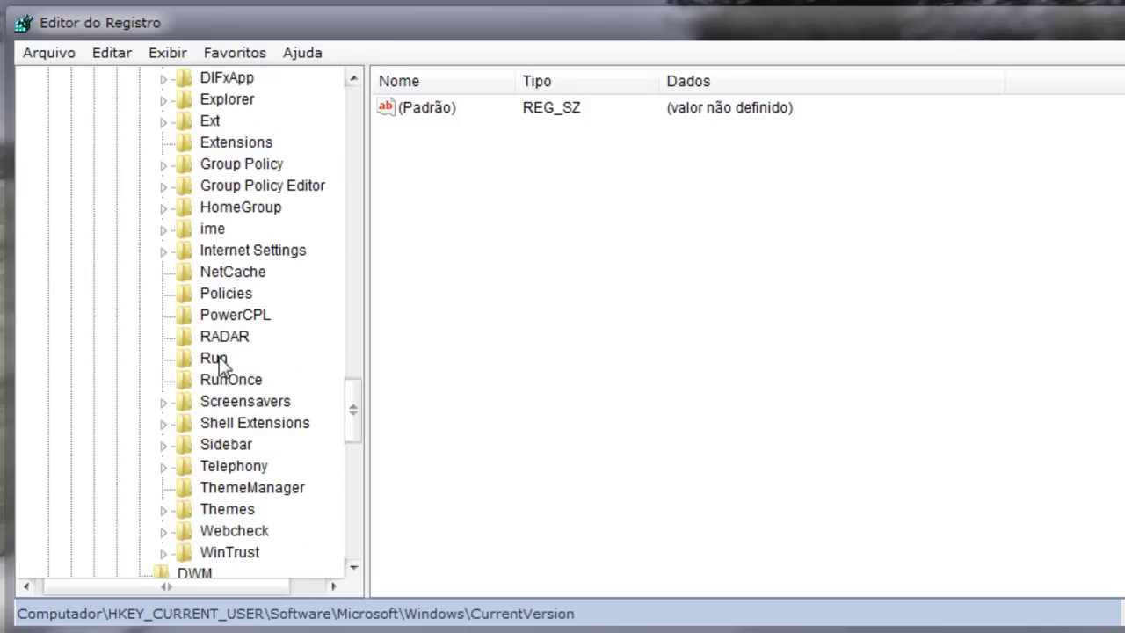
pyautogui.click(214, 358)
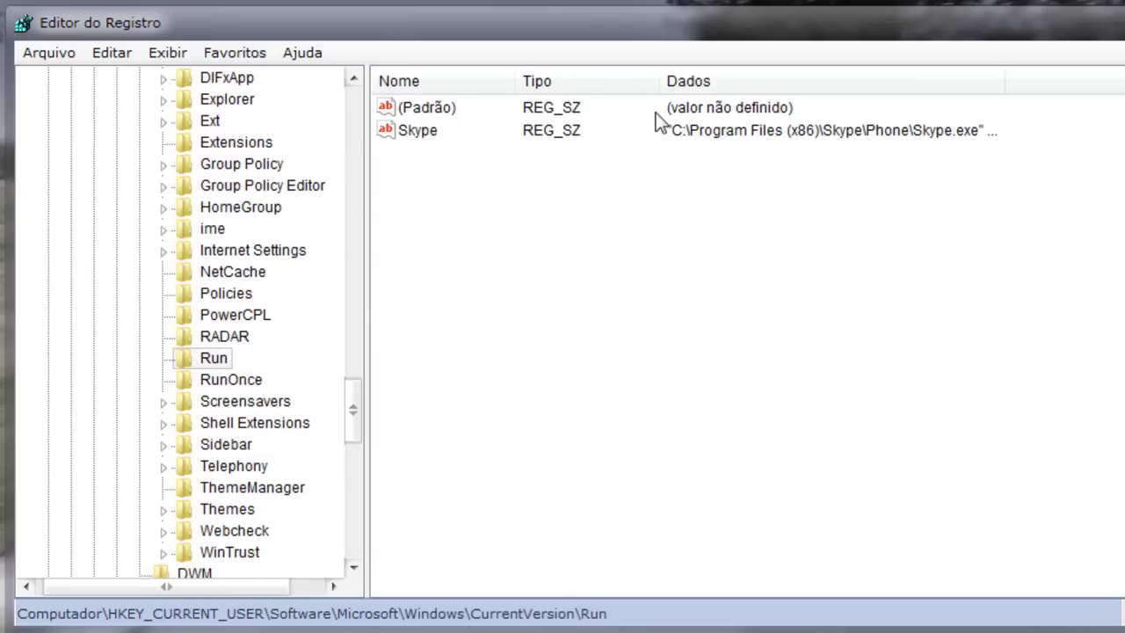
pyautogui.click(450, 131)
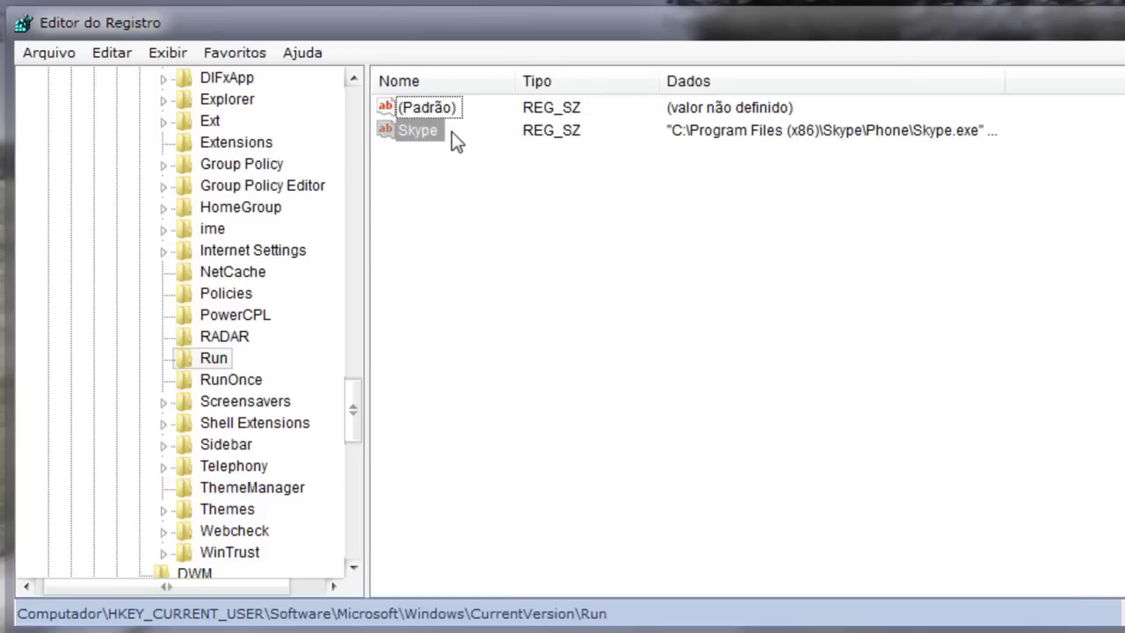
pyautogui.click(522, 186)
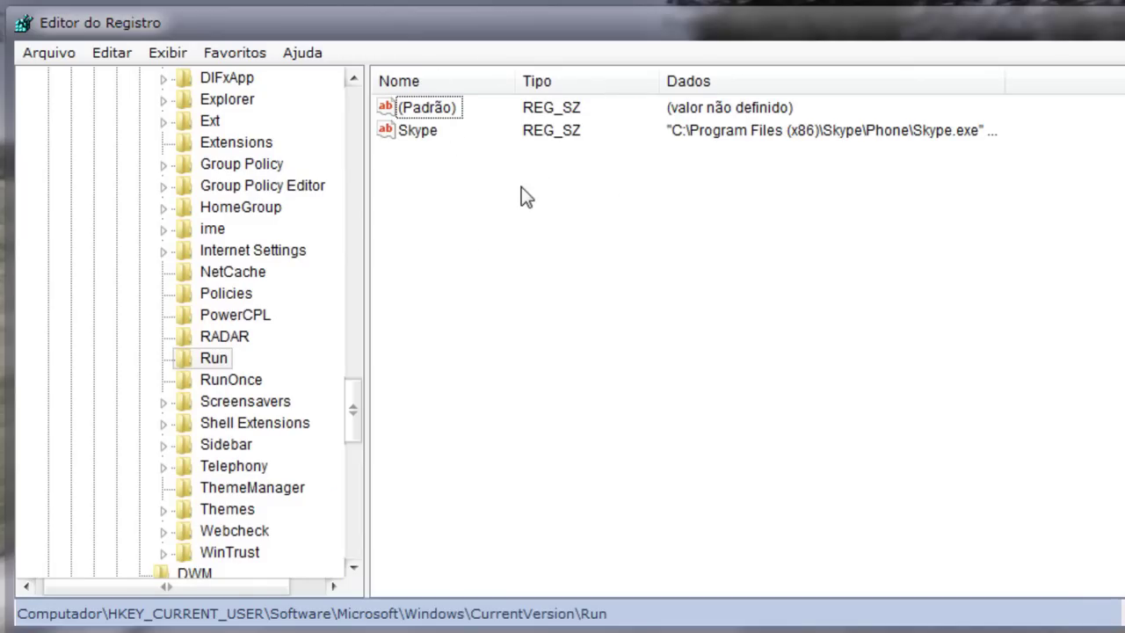
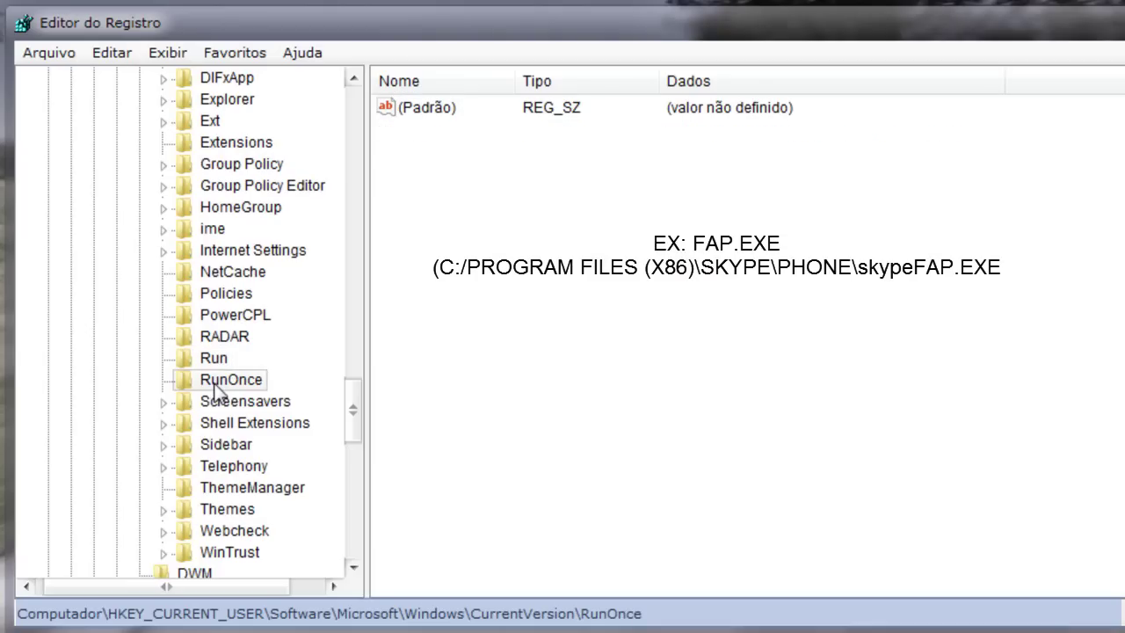
pyautogui.click(218, 360)
pyautogui.click(226, 380)
# Collapse the CurrentVersion and Software keys and the whole HKEY_CURRENT_USER hive.
pyautogui.scroll(2, 182, 186)
pyautogui.scroll(2, 181, 186)
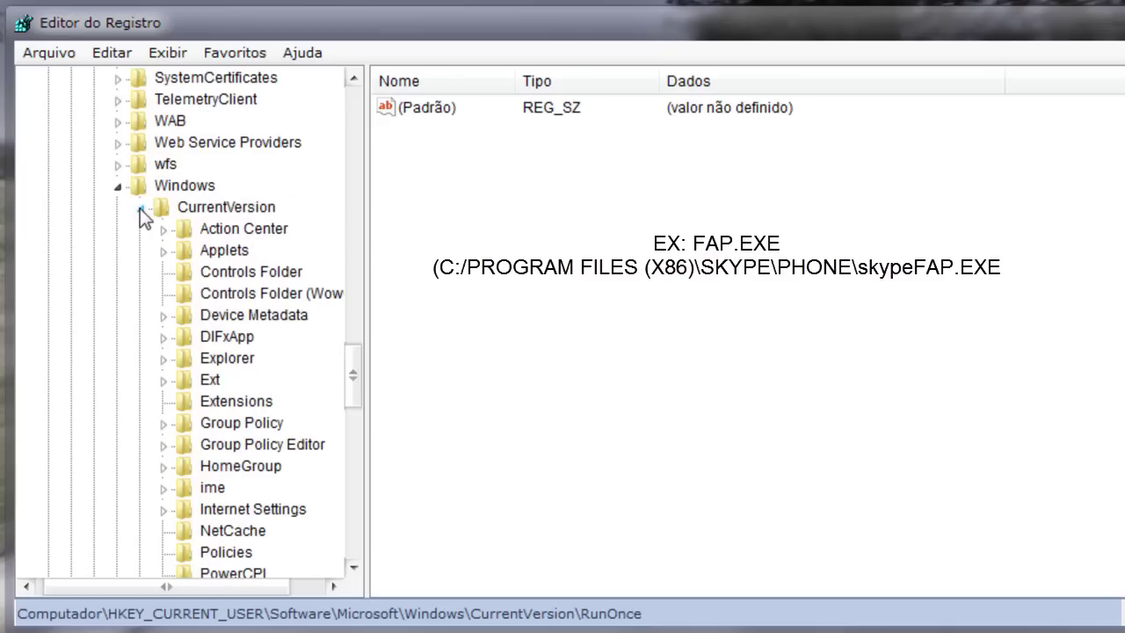
pyautogui.click(140, 209)
pyautogui.scroll(14, 128, 199)
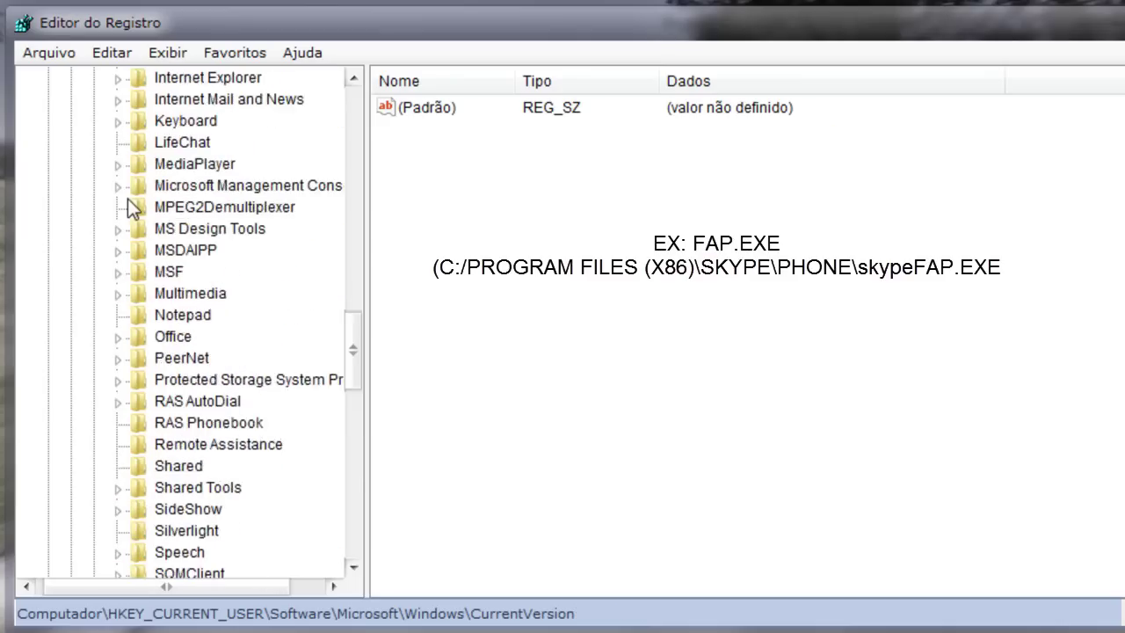
pyautogui.scroll(16, 127, 199)
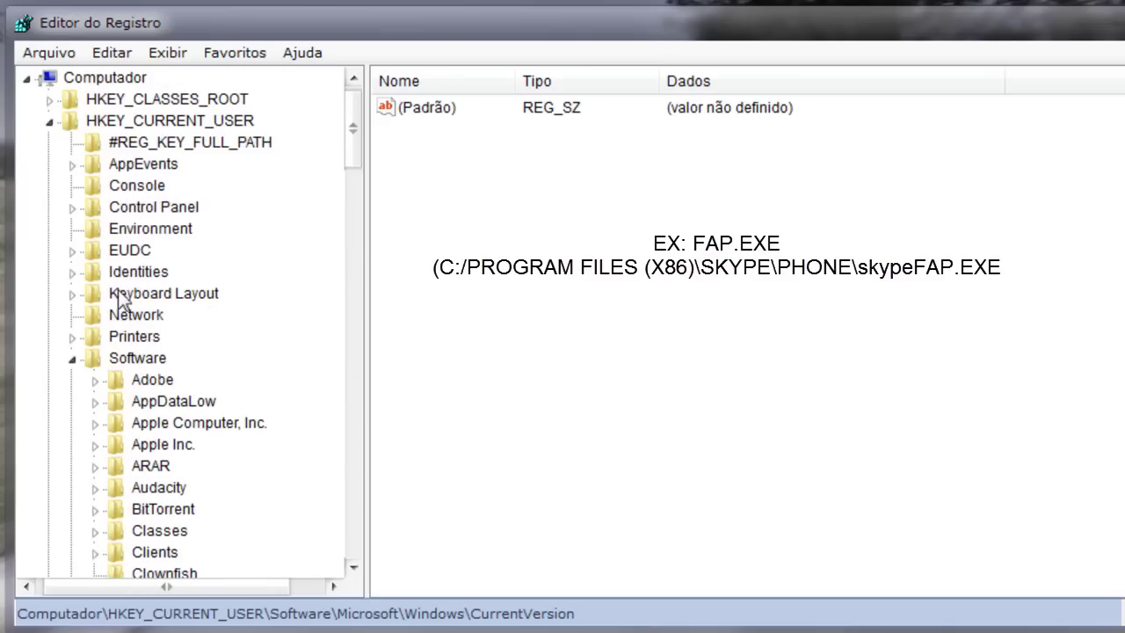
pyautogui.click(73, 360)
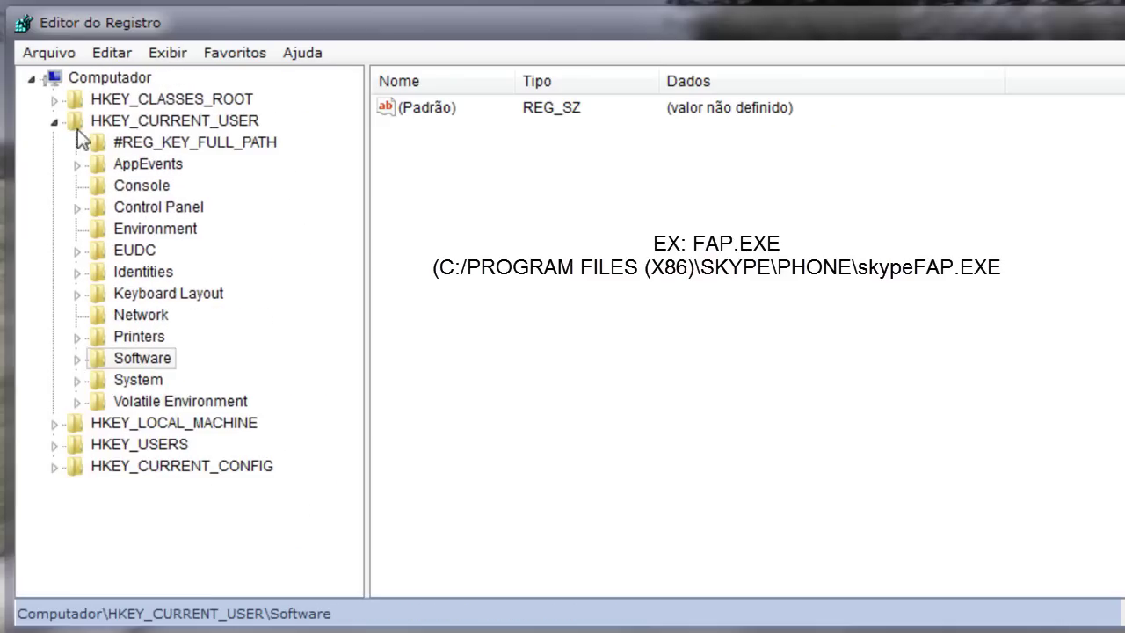
pyautogui.click(55, 121)
# Expand the HKEY_LOCAL_MACHINE hive down through SOFTWARE to the subkeys of Microsoft.
pyautogui.click(202, 143)
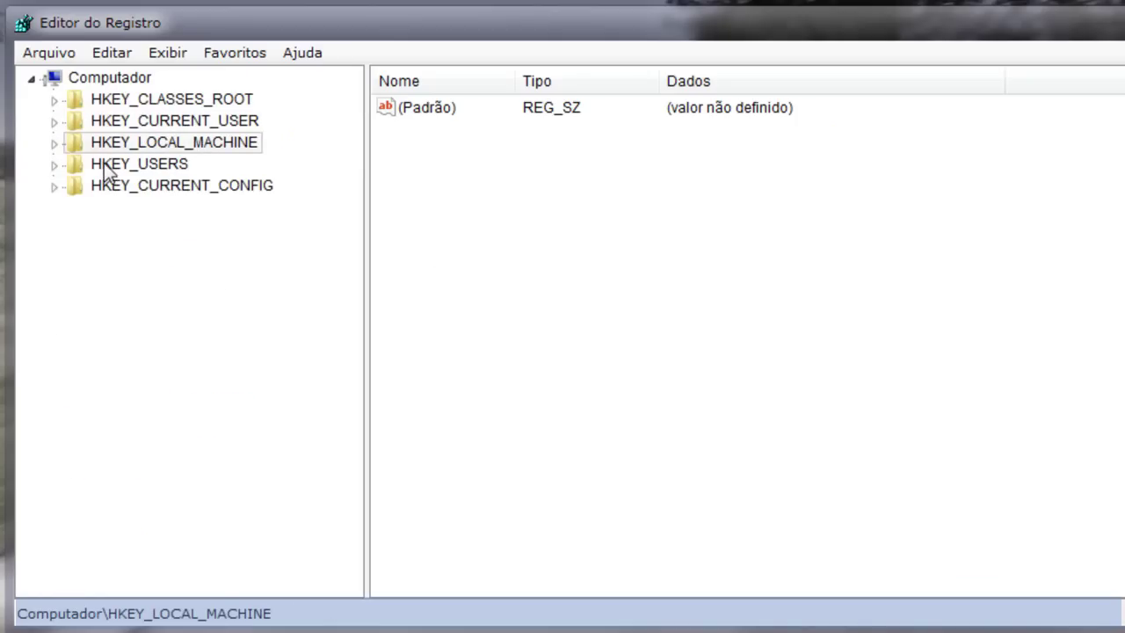
pyautogui.click(55, 145)
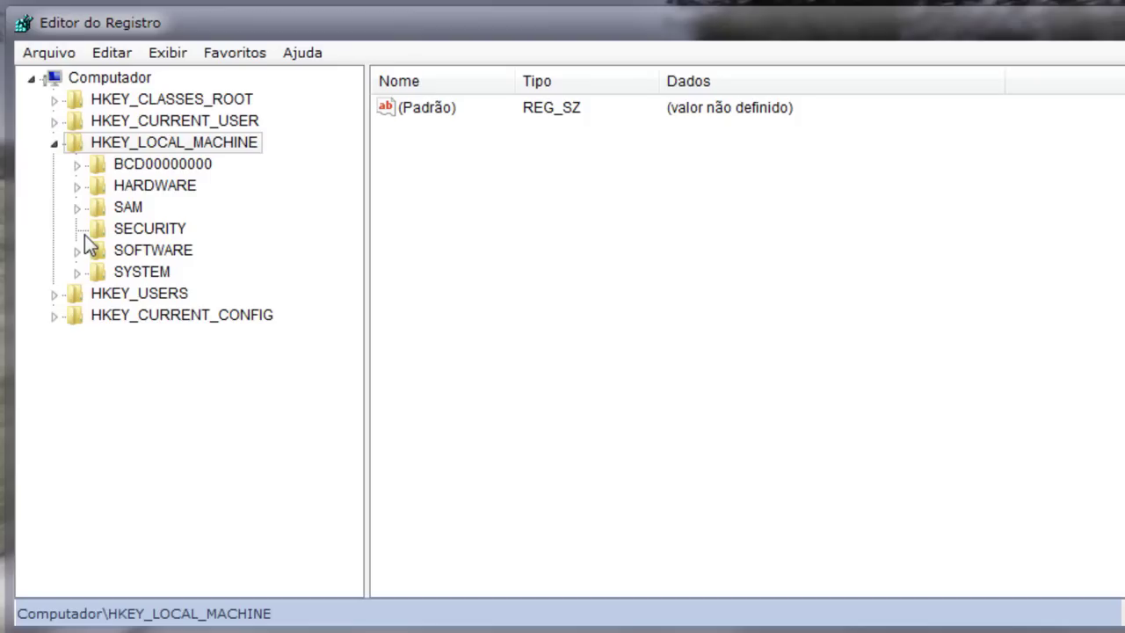
pyautogui.click(121, 251)
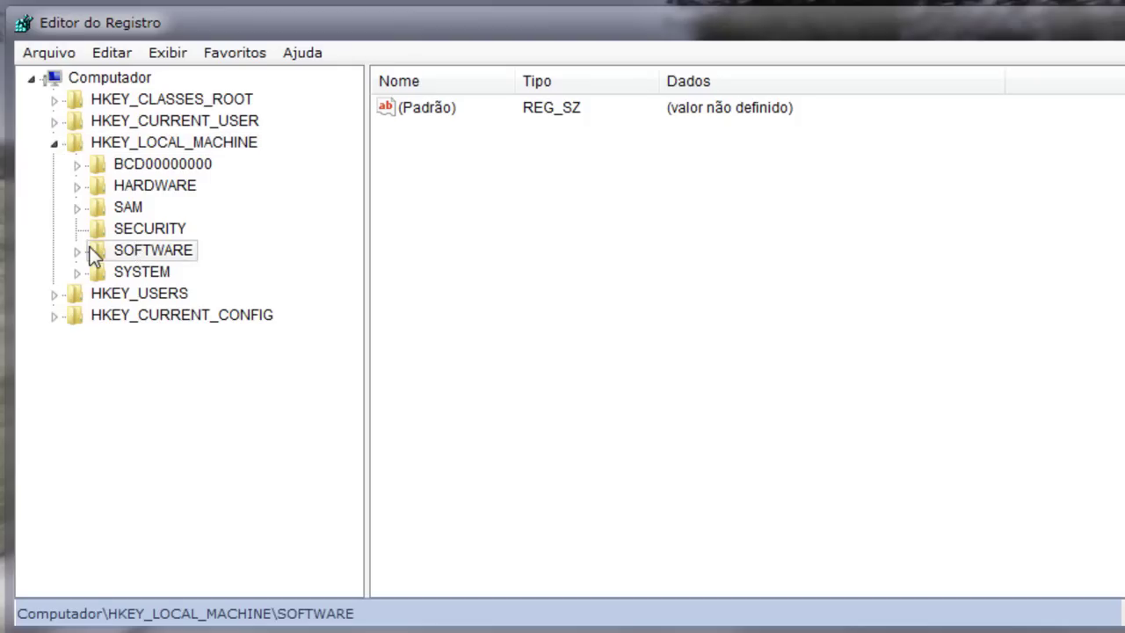
pyautogui.click(87, 250)
pyautogui.scroll(-3, 88, 250)
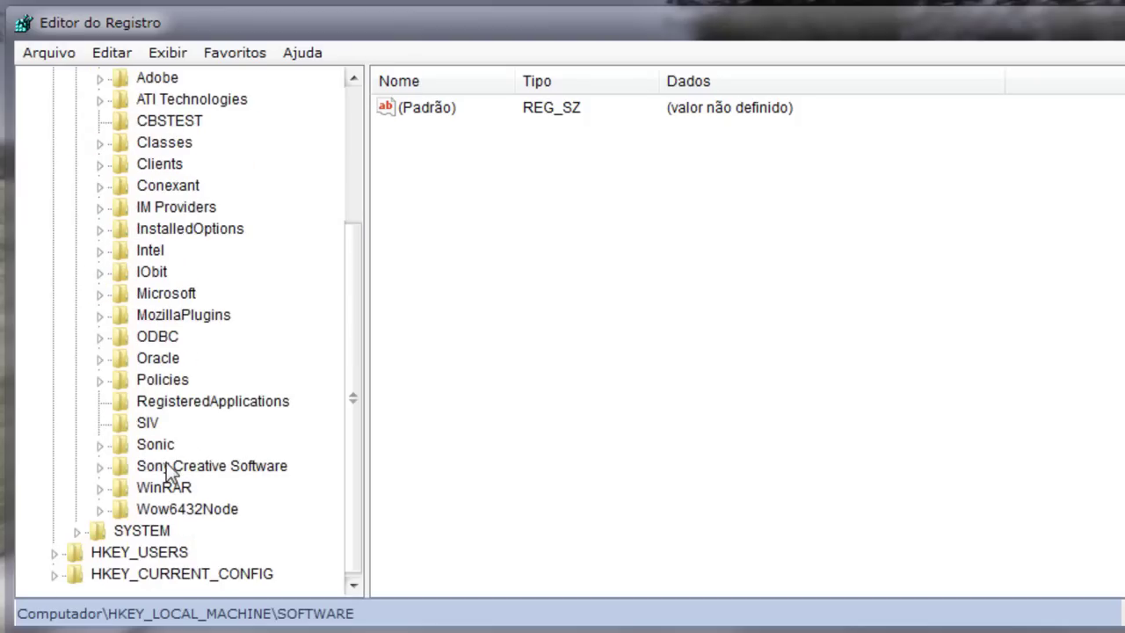
pyautogui.scroll(2, 183, 176)
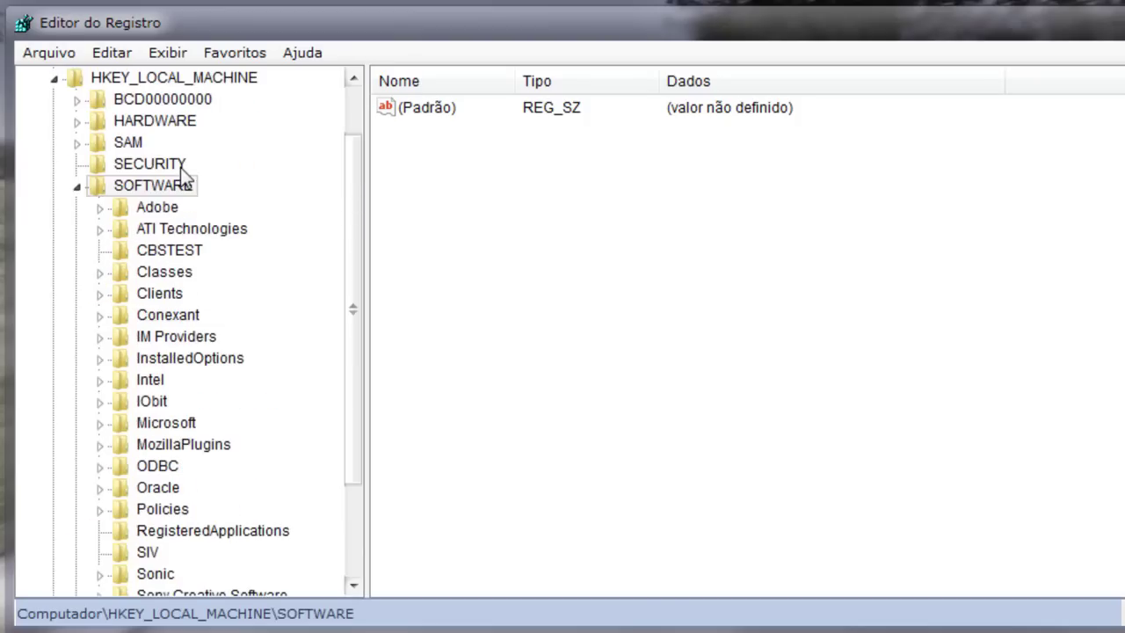
pyautogui.scroll(-1, 183, 176)
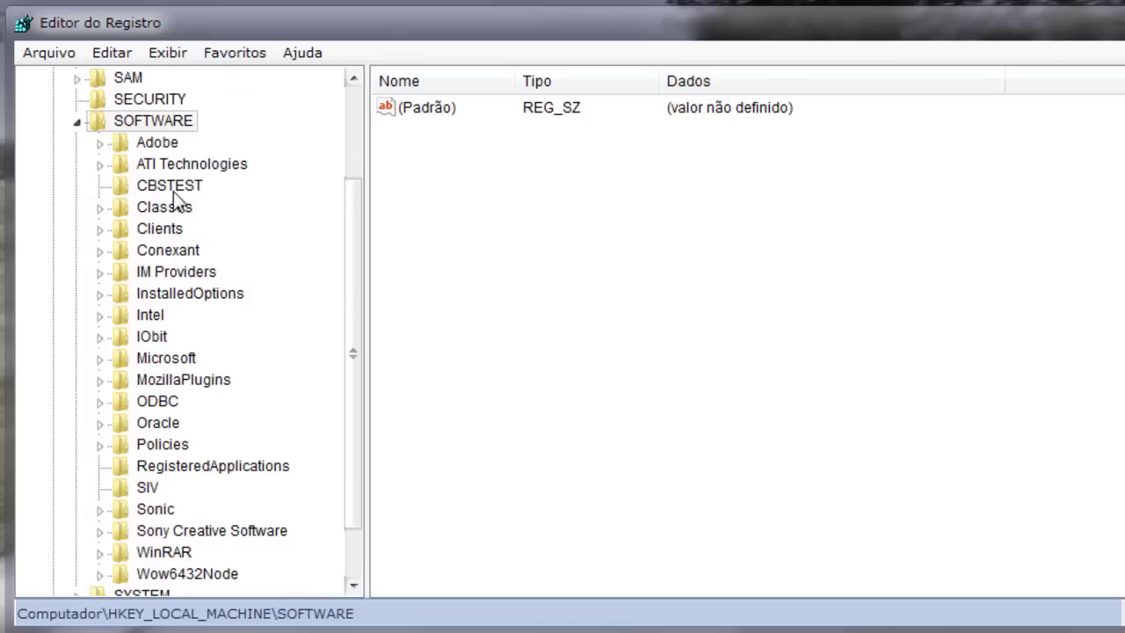
pyautogui.click(99, 359)
# Expand the Windows key under HKEY_LOCAL_MACHINE\SOFTWARE\Microsoft and its CurrentVersion subkey.
pyautogui.scroll(-4, 120, 321)
pyautogui.scroll(-20, 116, 311)
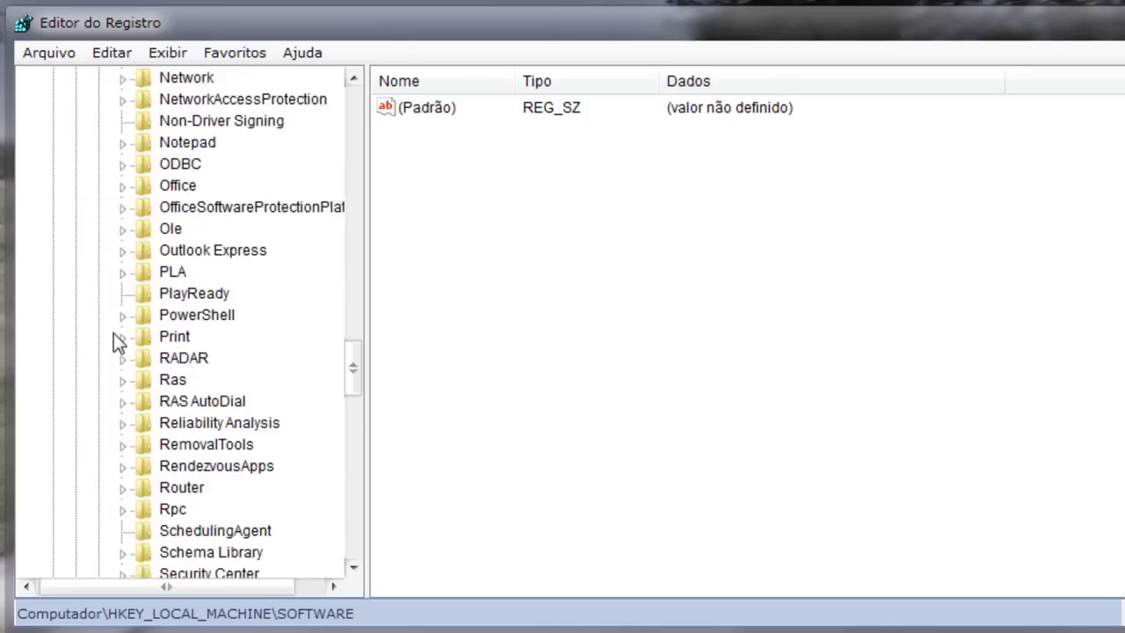
pyautogui.scroll(-15, 110, 337)
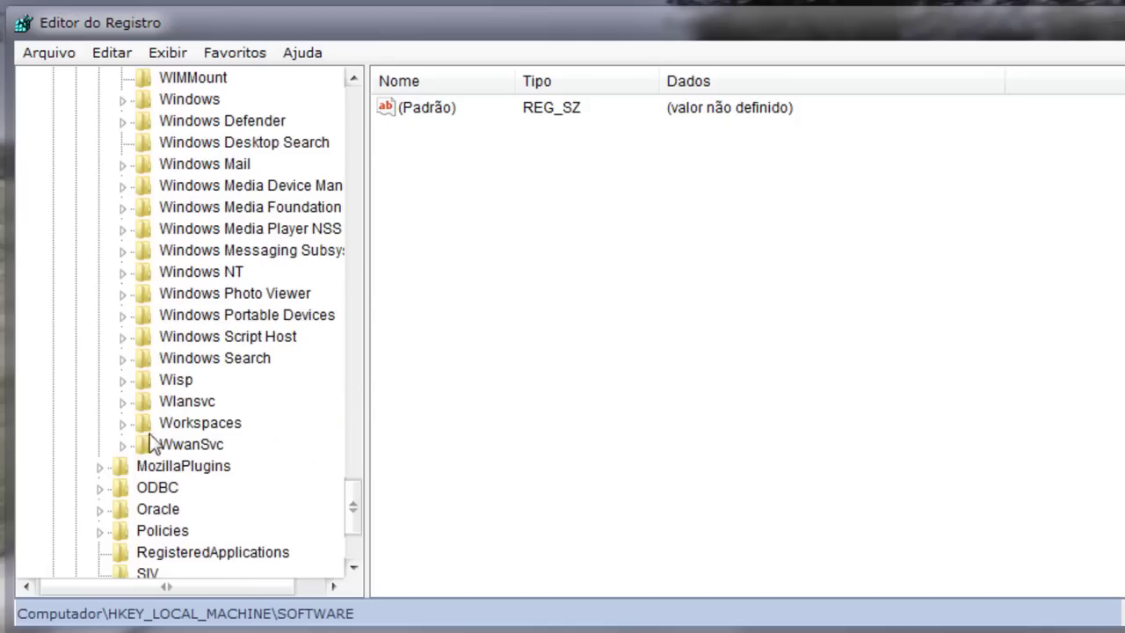
pyautogui.scroll(1, 132, 435)
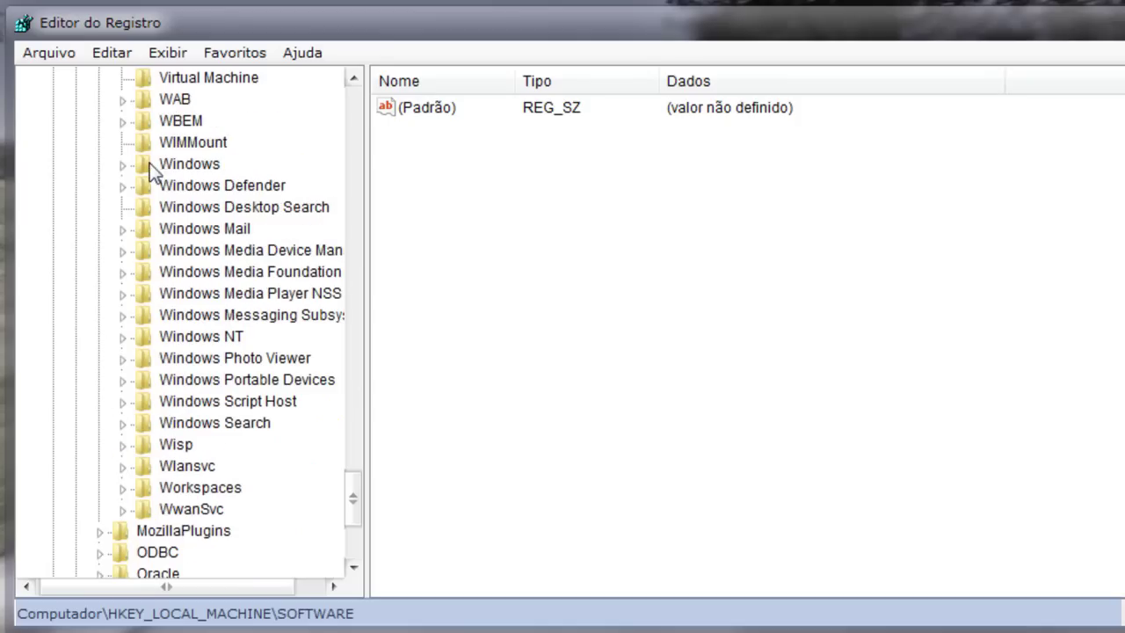
pyautogui.click(119, 166)
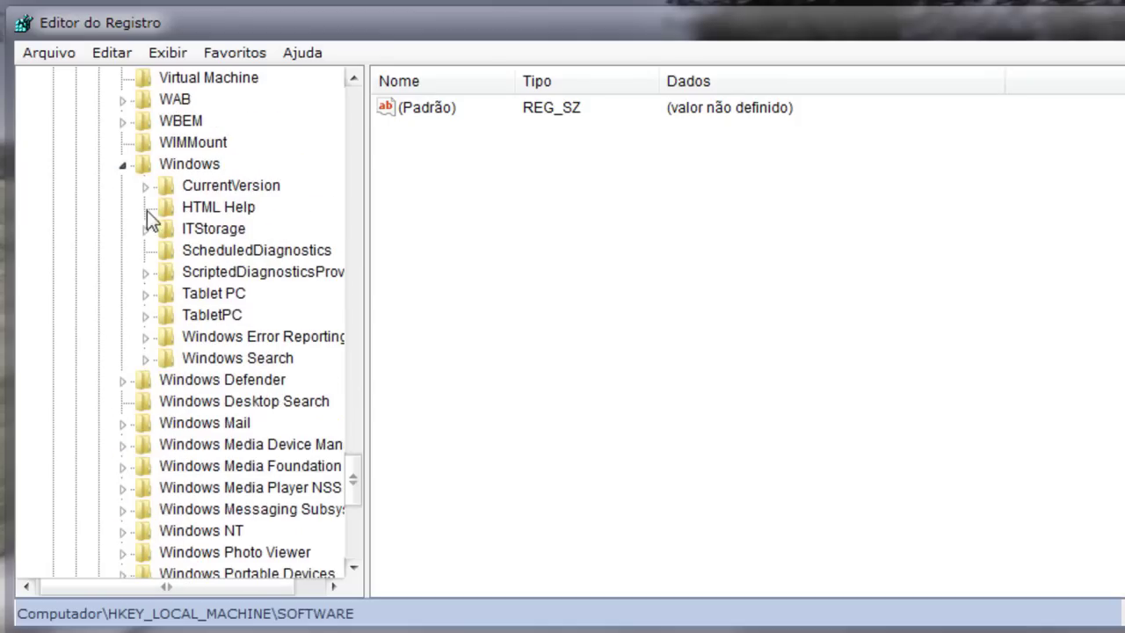
pyautogui.click(144, 186)
# Open the Run key under CurrentVersion and widen the data column to read the full program paths.
pyautogui.scroll(-4, 143, 215)
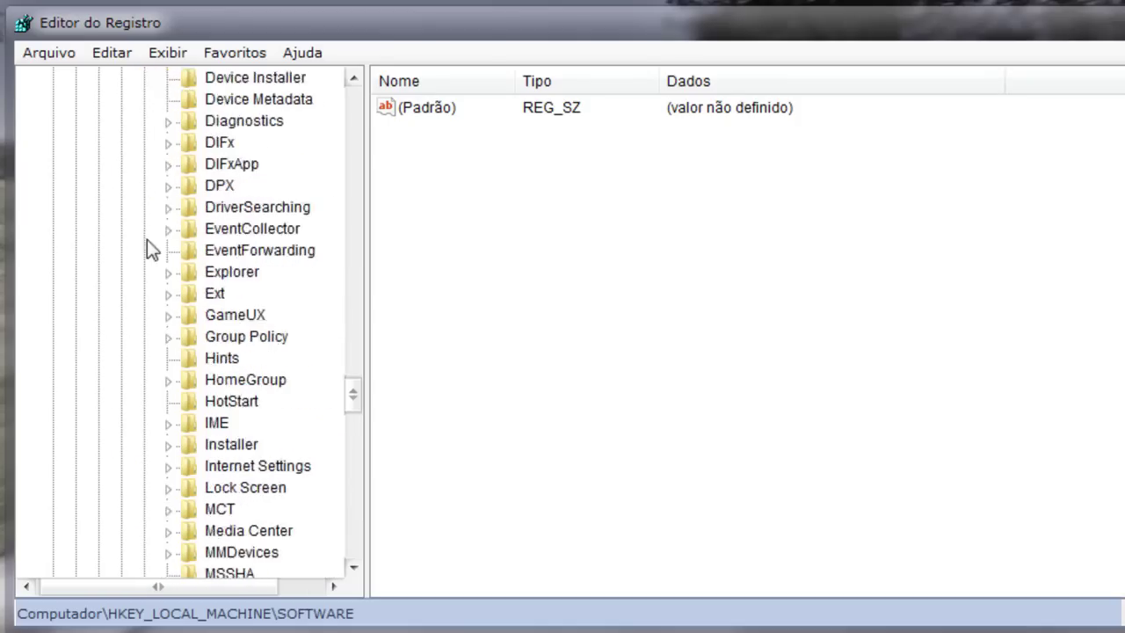
pyautogui.scroll(-7, 147, 245)
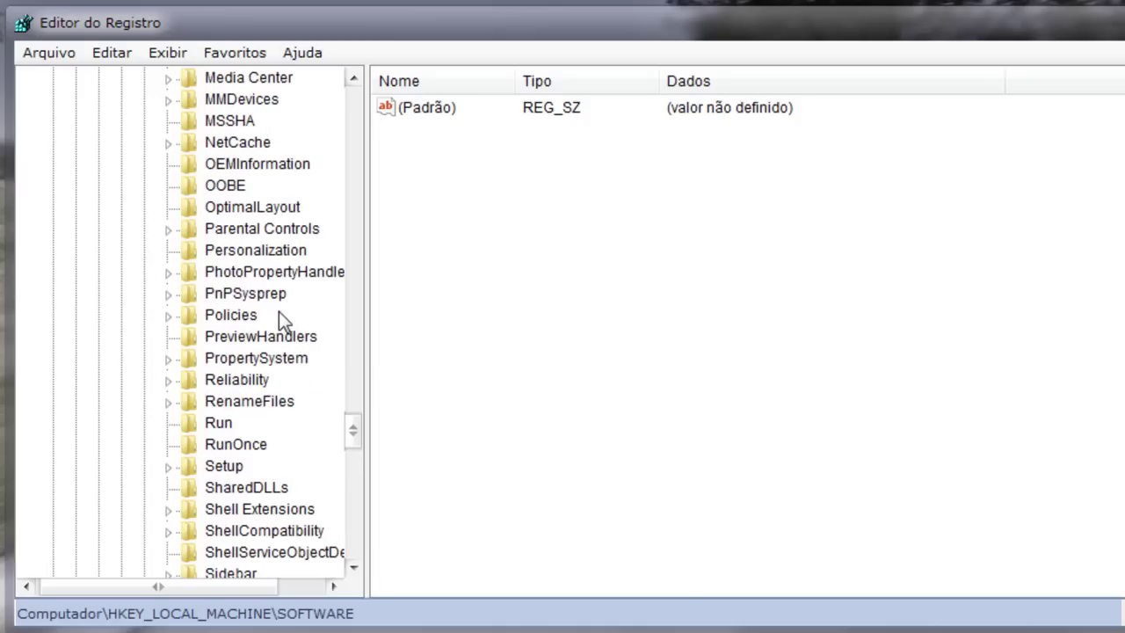
pyautogui.click(213, 423)
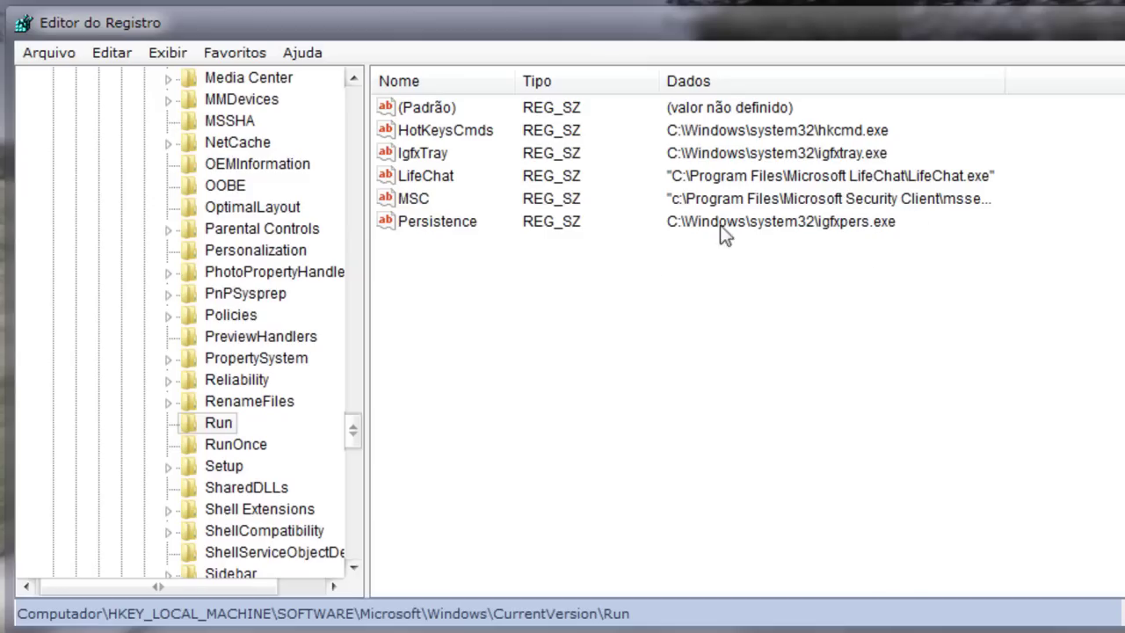
pyautogui.moveTo(1005, 82); pyautogui.dragTo(1124, 82)
pyautogui.press('Tab')
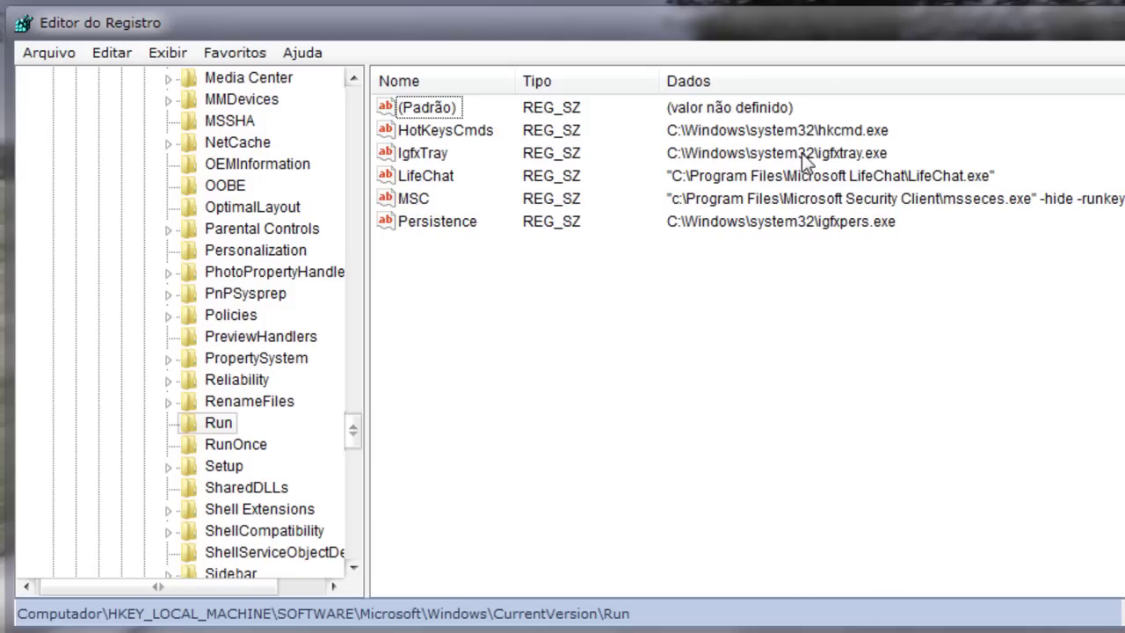
# Check the RunOnce key for startup entries and return to the values in the Run key.
pyautogui.click(253, 445)
pyautogui.click(211, 424)
pyautogui.moveTo(469, 351); pyautogui.dragTo(677, 180)
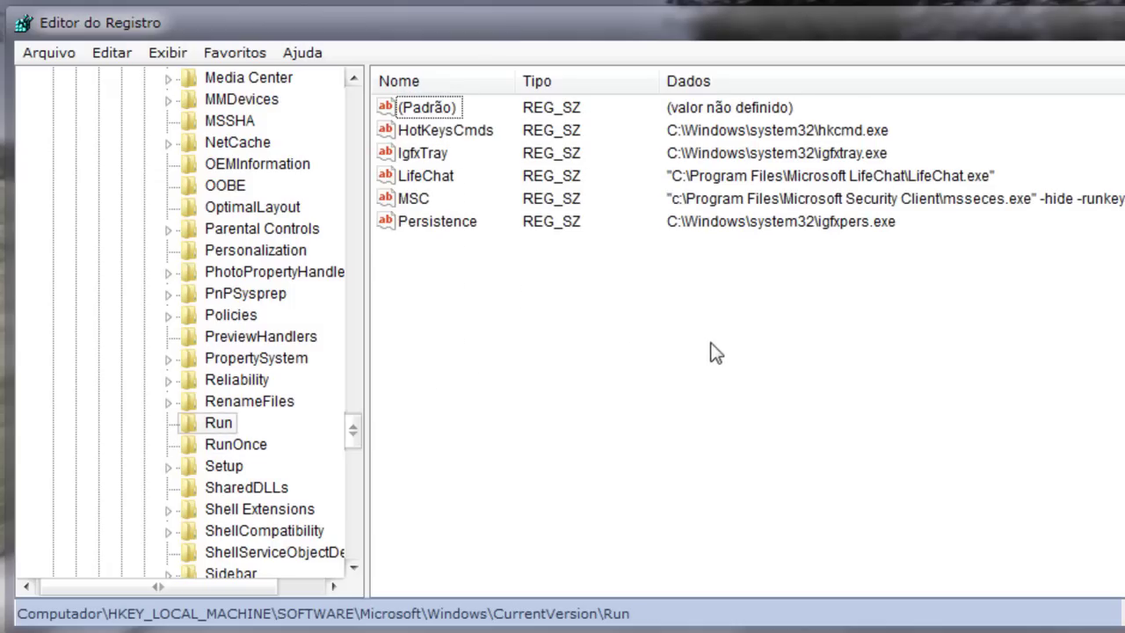
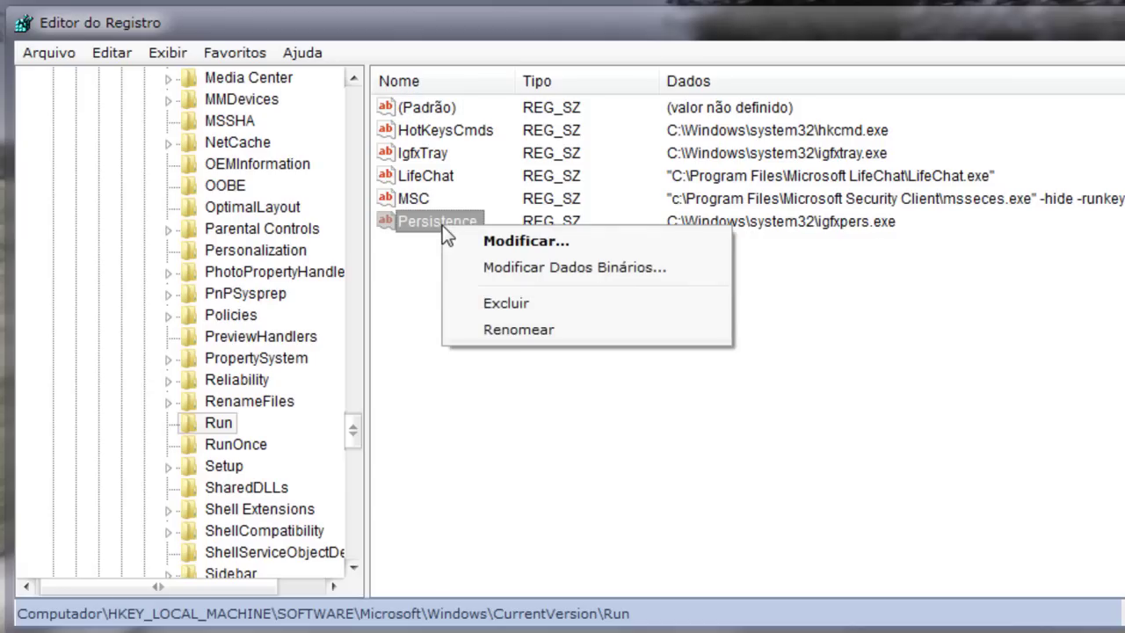
# Review the actions offered for the Persistence value and for several startup entries selected together in the Run key, without deleting any.
pyautogui.rightClick(425, 220)
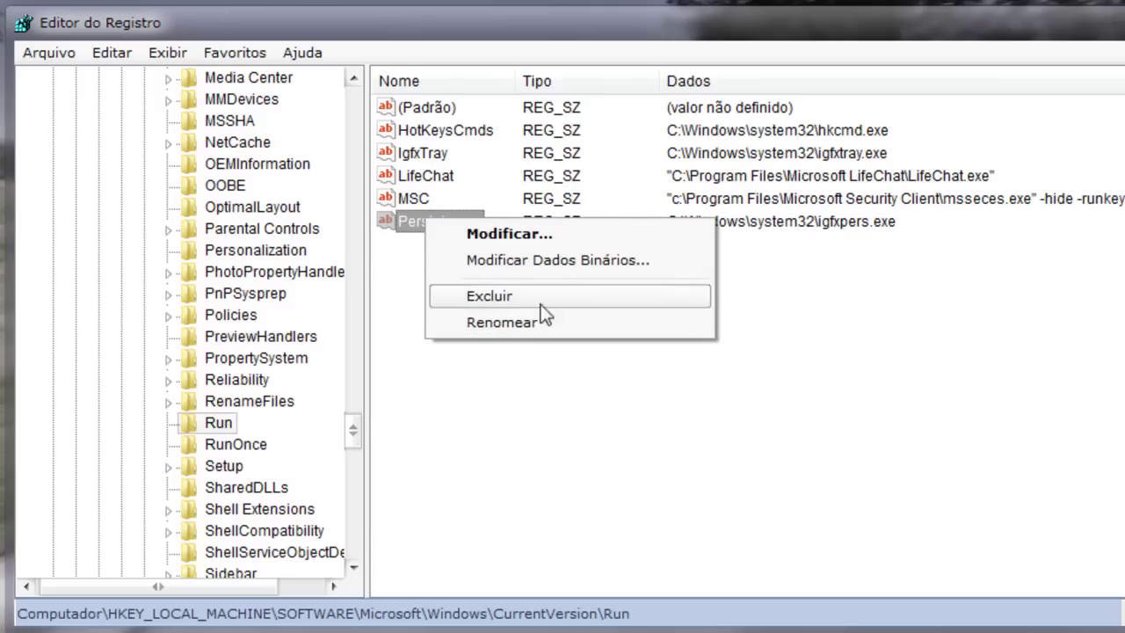
pyautogui.moveTo(396, 260); pyautogui.dragTo(504, 132)
pyautogui.rightClick(437, 141)
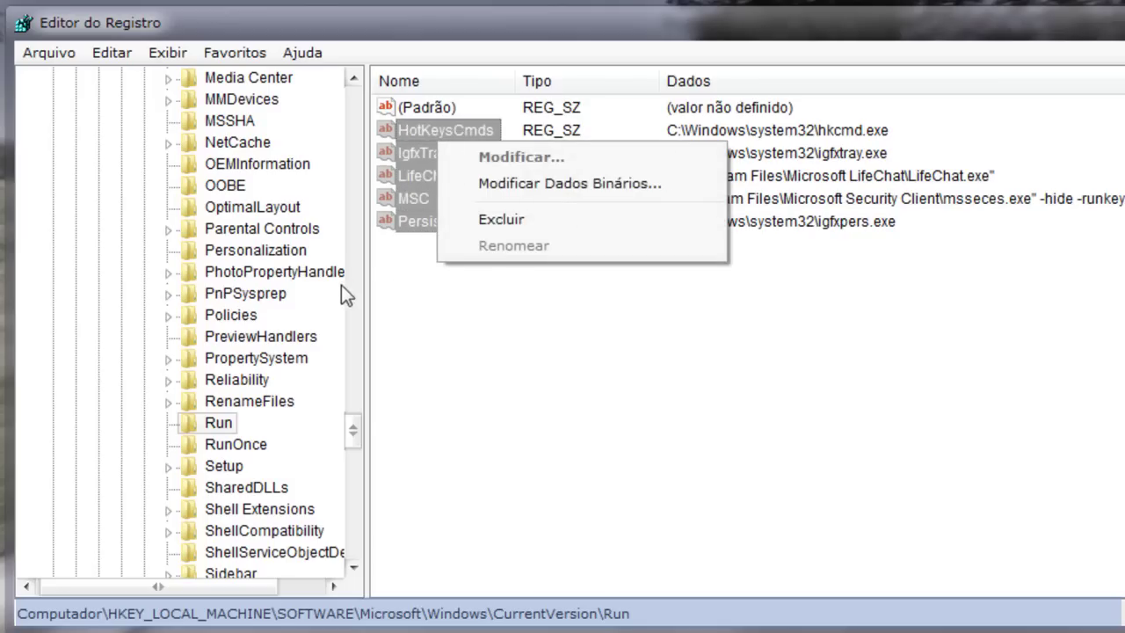
pyautogui.click(414, 304)
pyautogui.moveTo(414, 304); pyautogui.dragTo(508, 128)
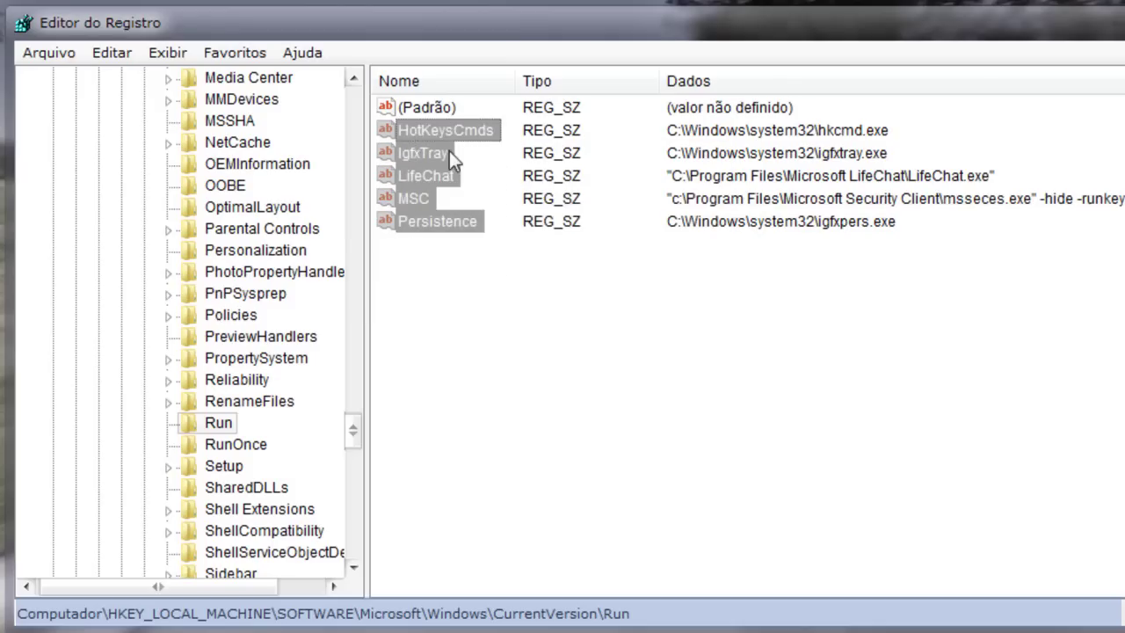
pyautogui.rightClick(445, 159)
pyautogui.click(410, 301)
pyautogui.moveTo(433, 248); pyautogui.dragTo(492, 127)
pyautogui.rightClick(464, 137)
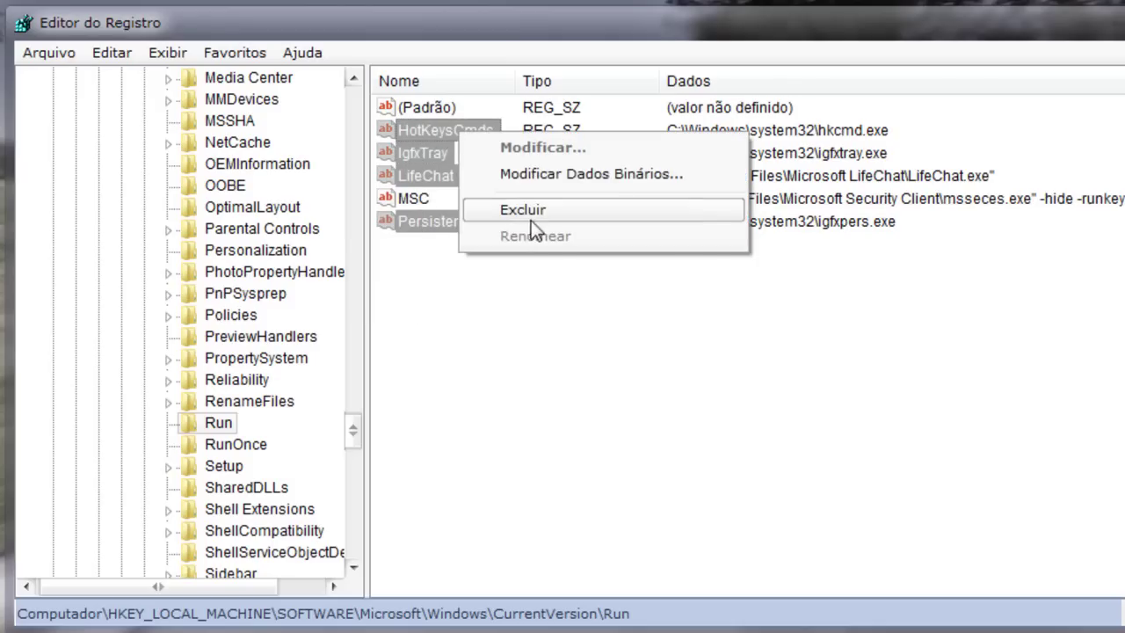
pyautogui.click(519, 443)
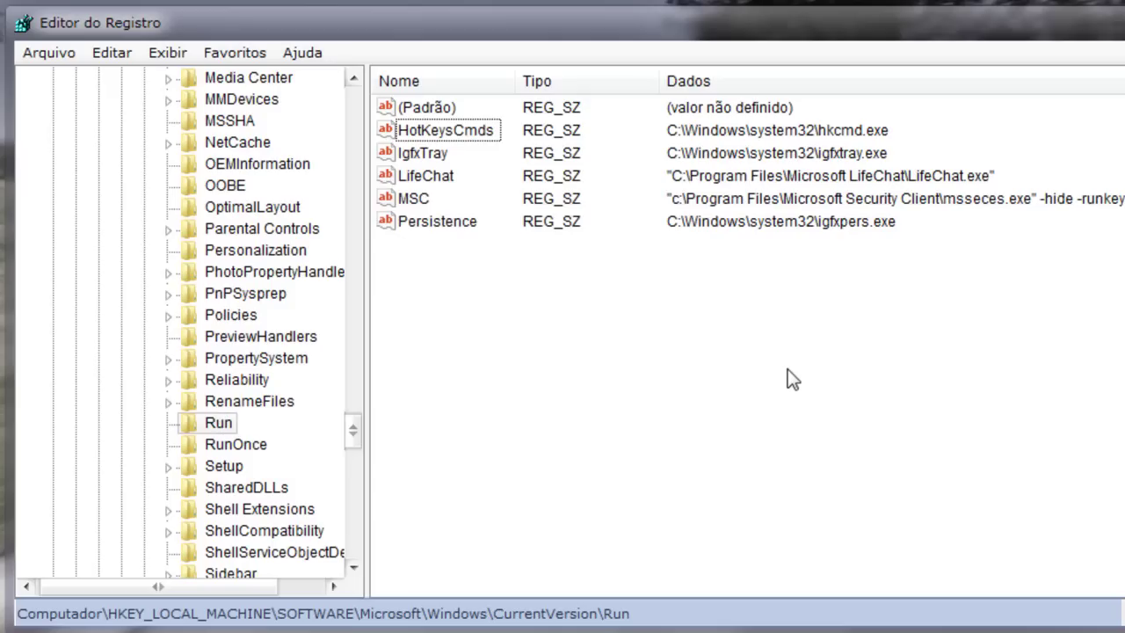